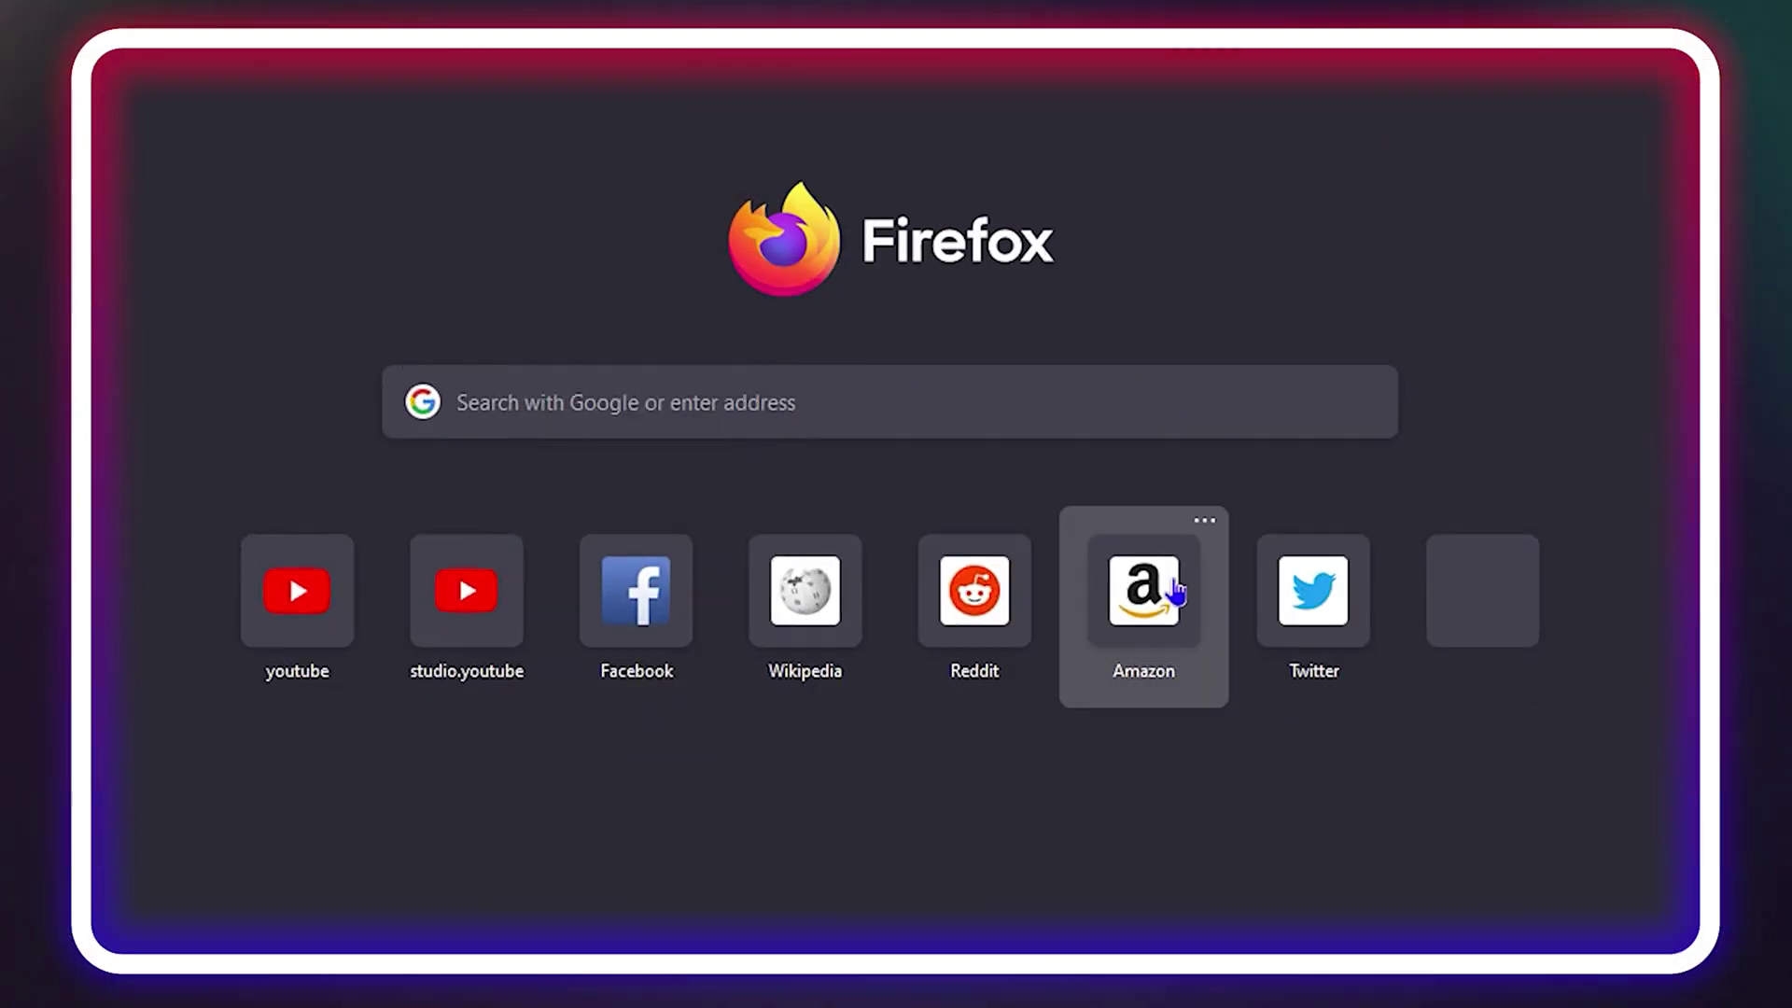
# Open Firefox's ≡ application menu from the new-tab page after trying the Amazon tile's options
pyautogui.click(1205, 520)
pyautogui.click(1270, 720)
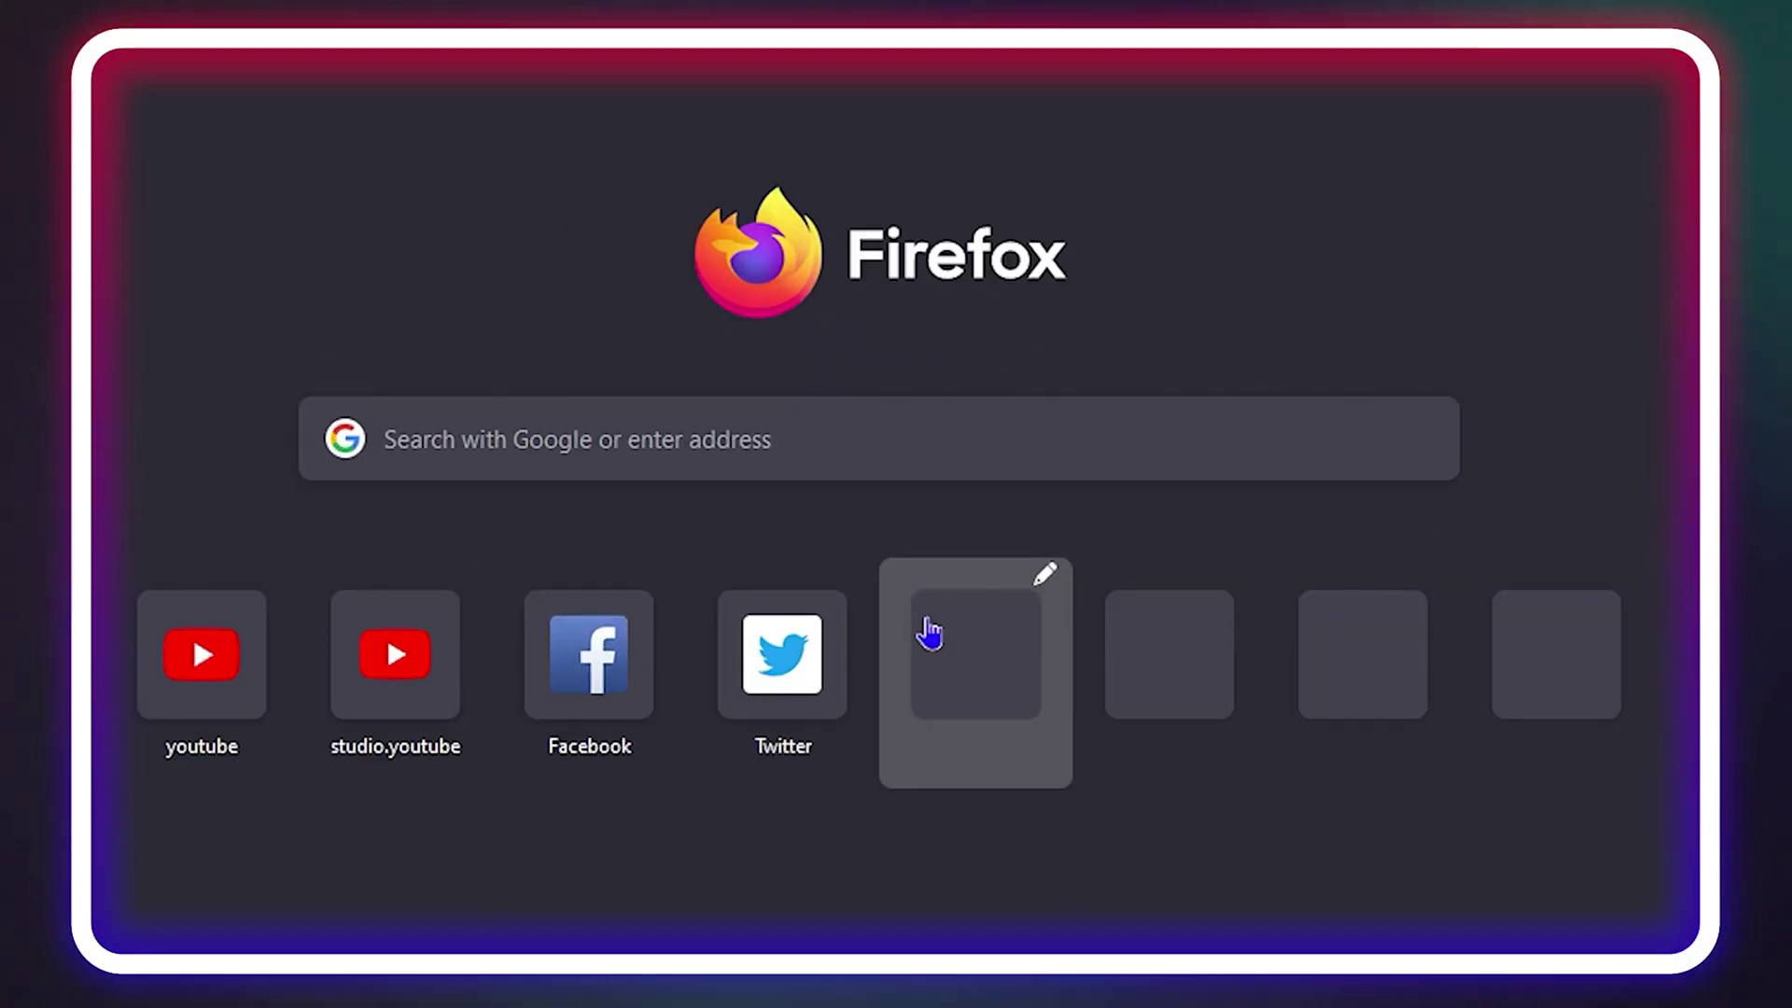
pyautogui.click(941, 572)
pyautogui.write('G')
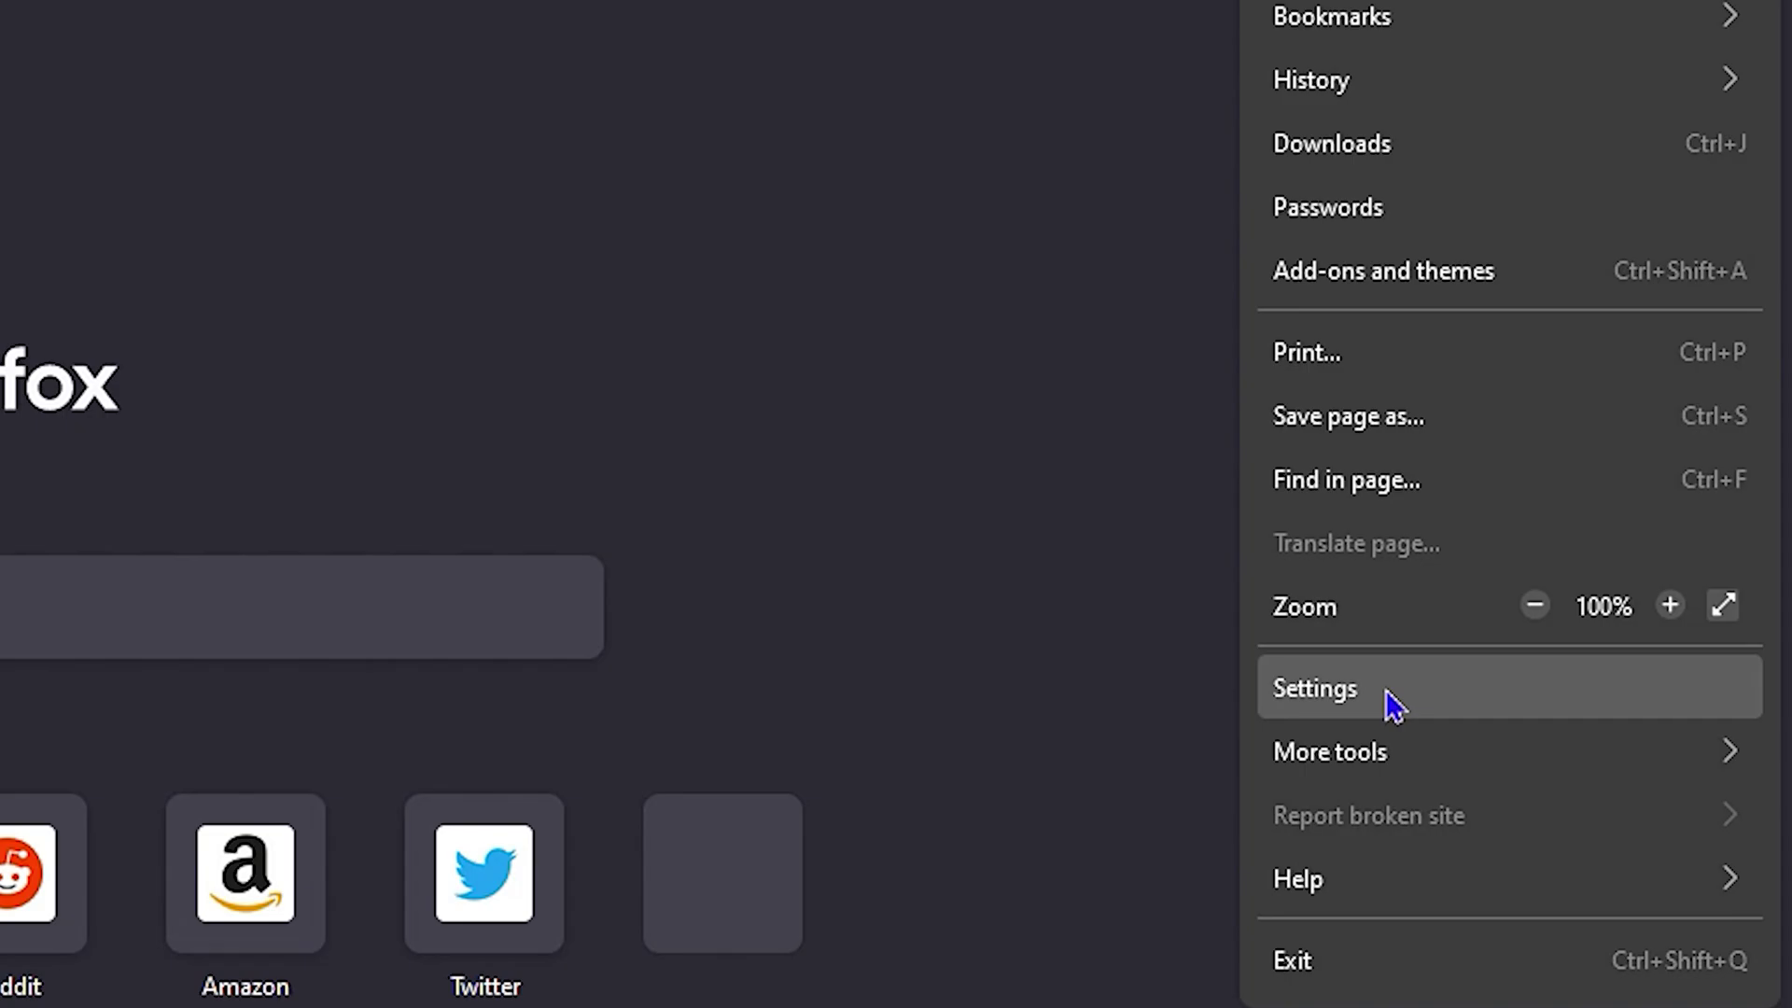
# Go to Settings > Home, then open a fresh tab showing the Firefox Home shortcuts
pyautogui.click(1391, 706)
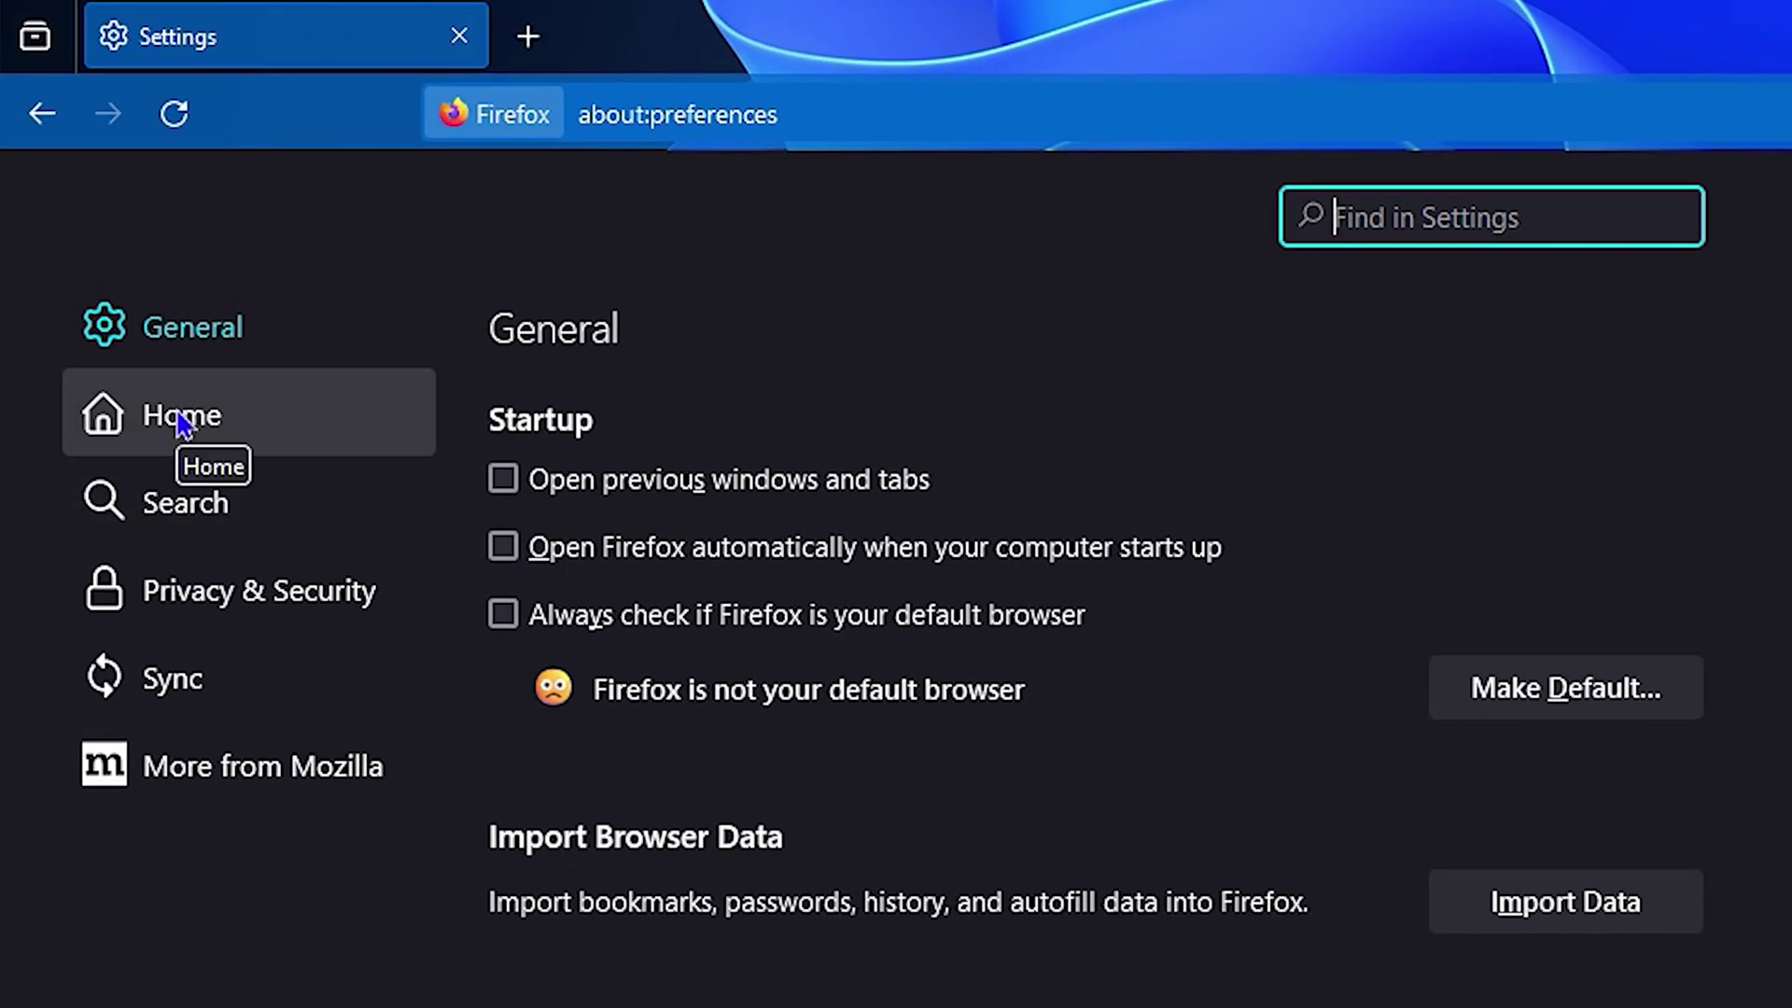
pyautogui.click(183, 422)
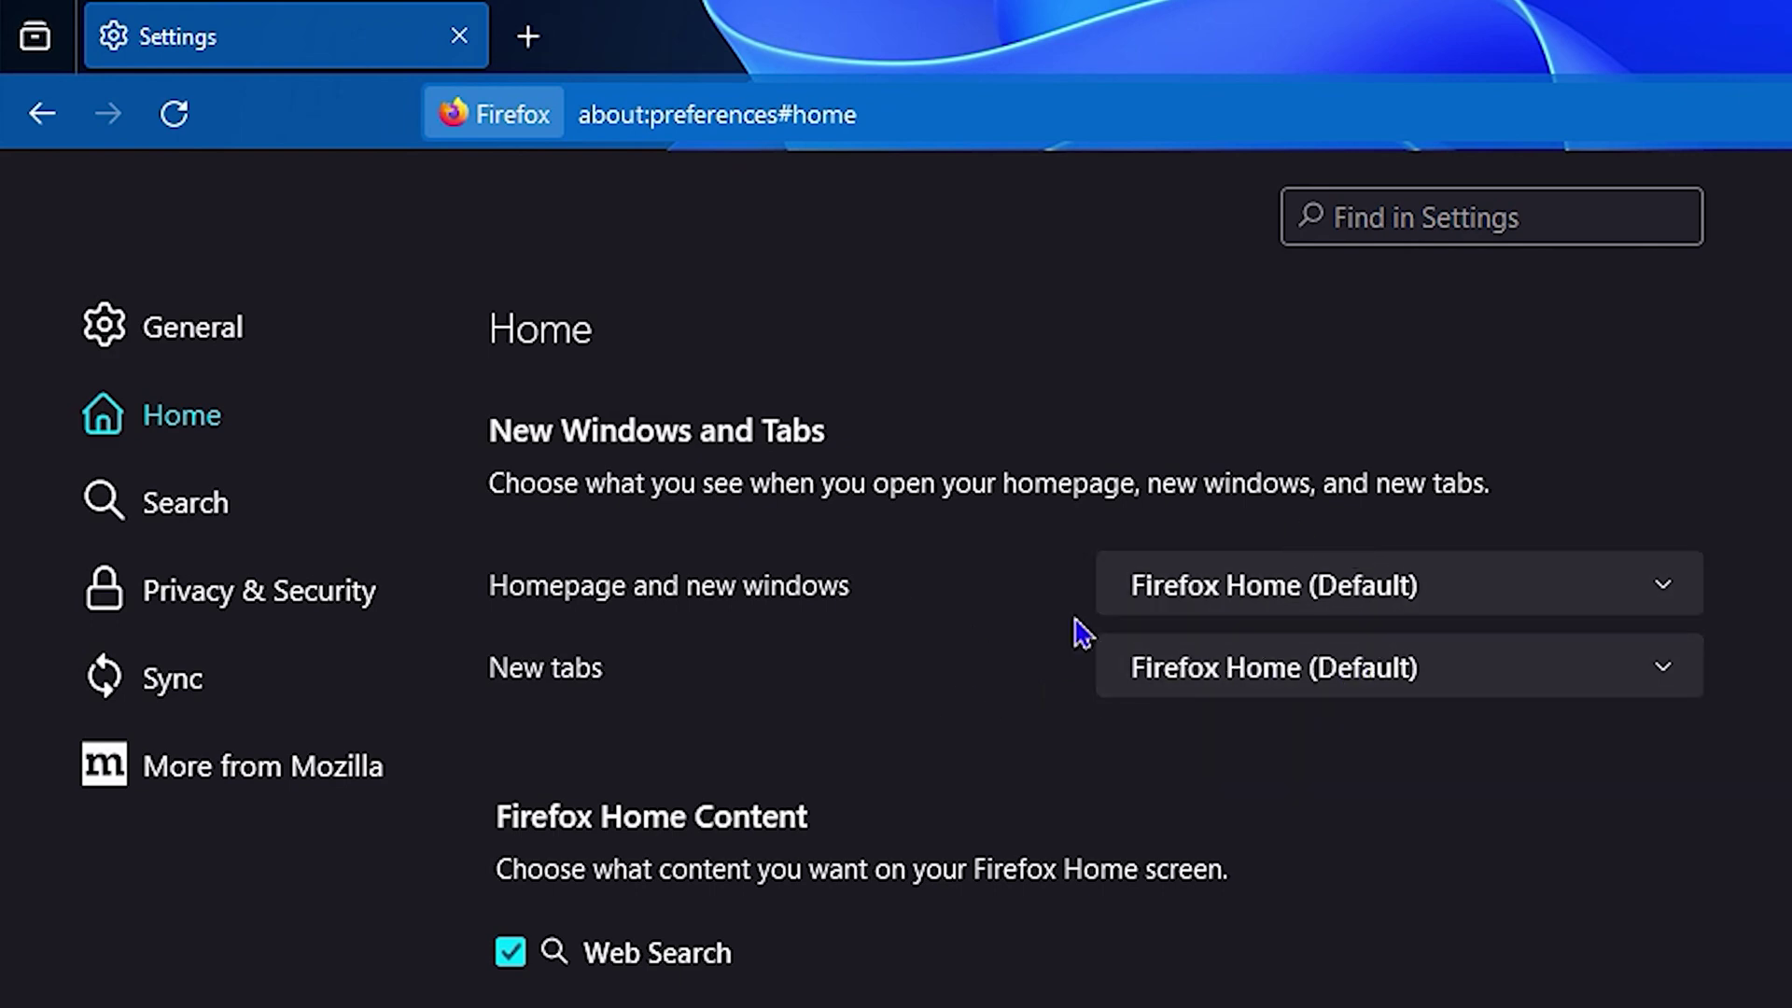
pyautogui.click(529, 37)
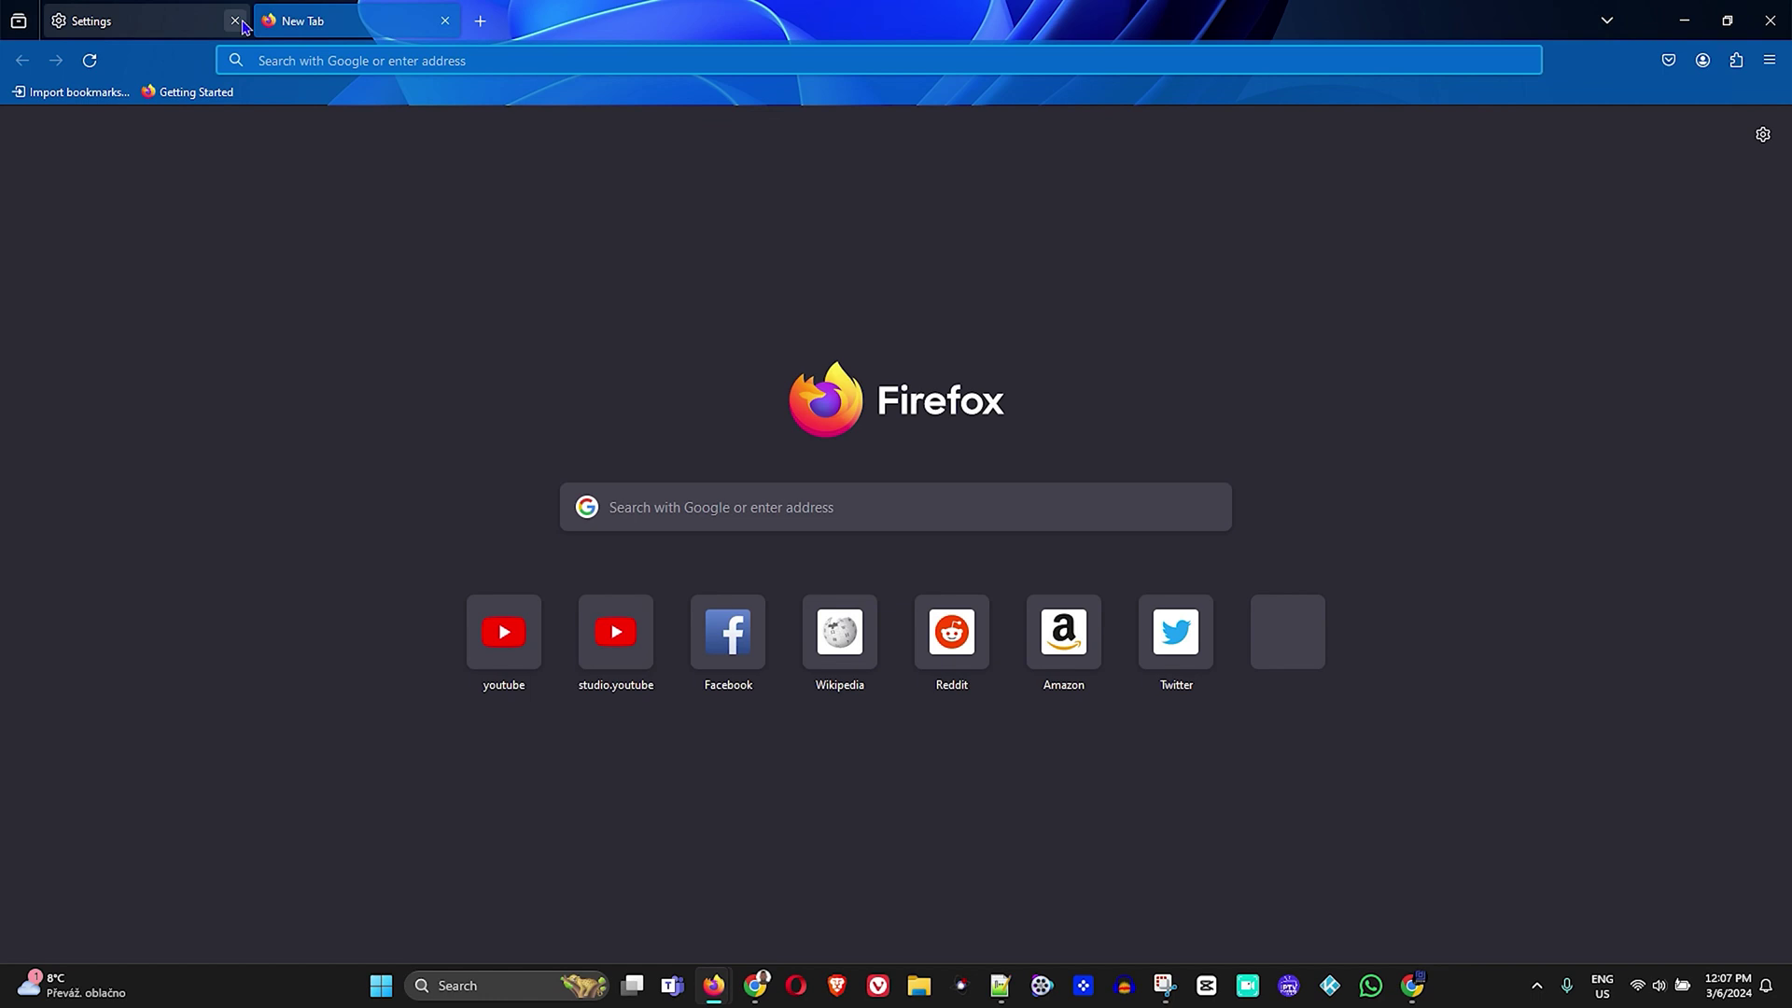
# Close the Settings tab, leaving only the New Tab page
pyautogui.click(235, 21)
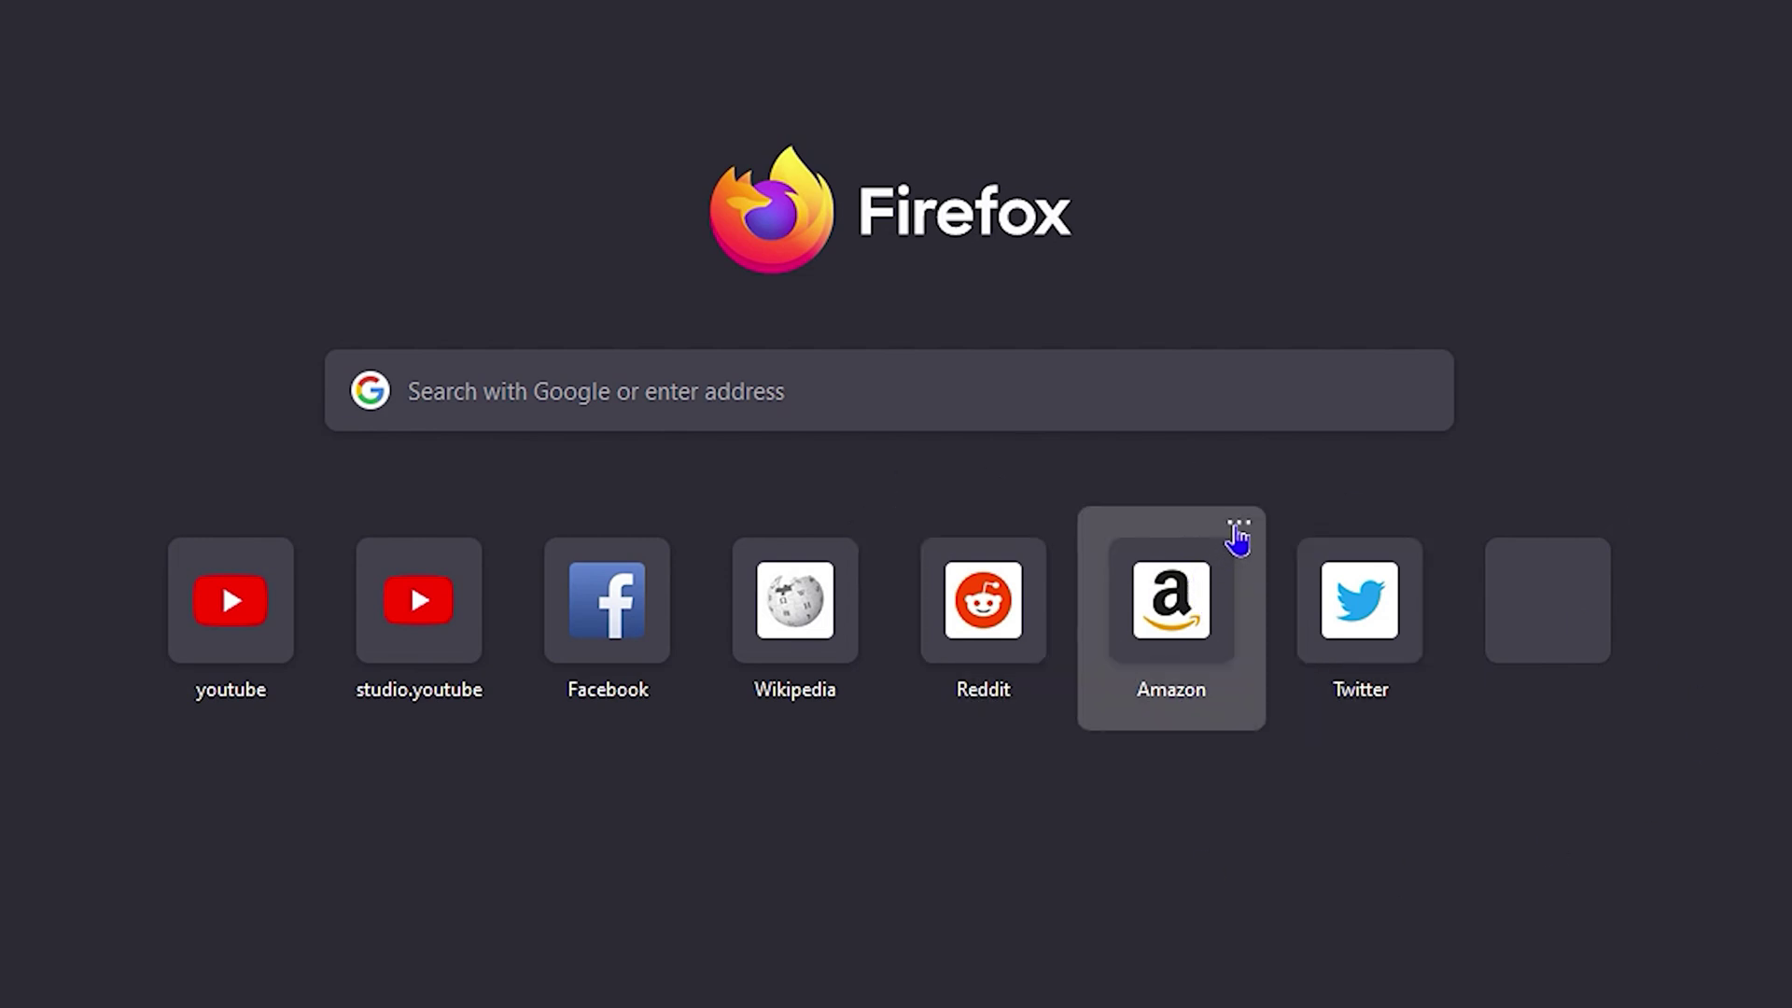
# Dismiss the Amazon, Reddit and Wikipedia tiles through each tile's ... menu
pyautogui.click(1240, 528)
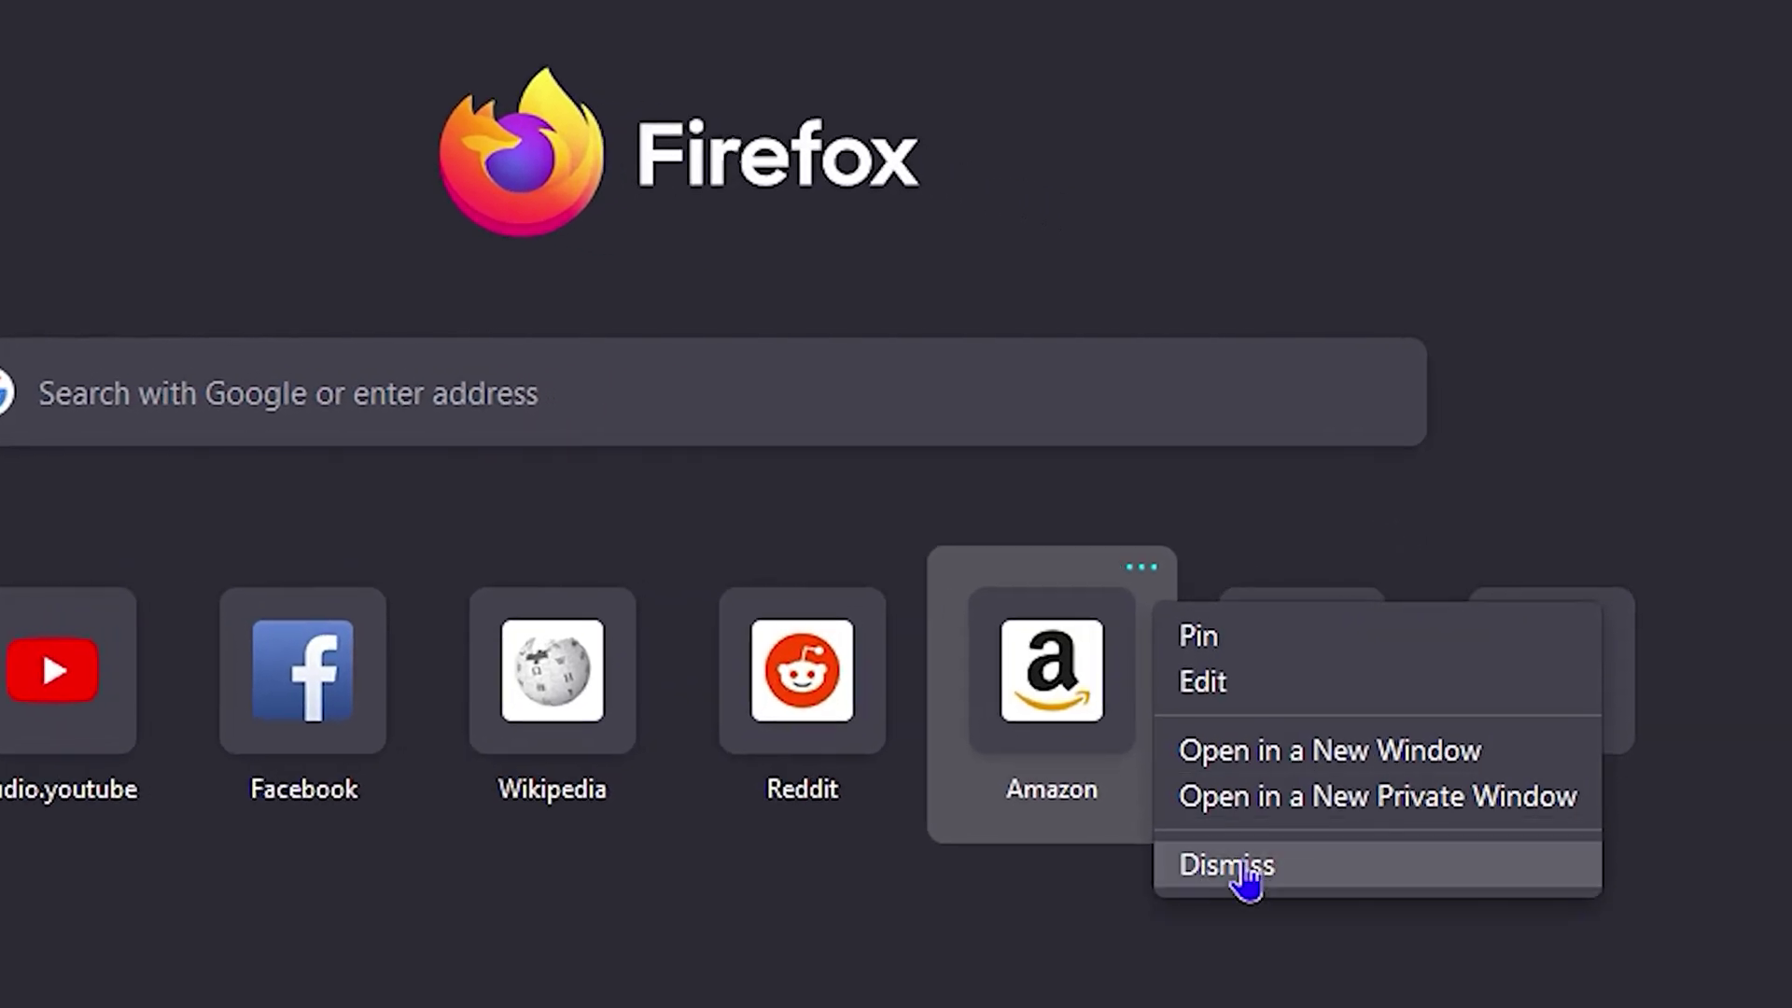
pyautogui.click(1241, 866)
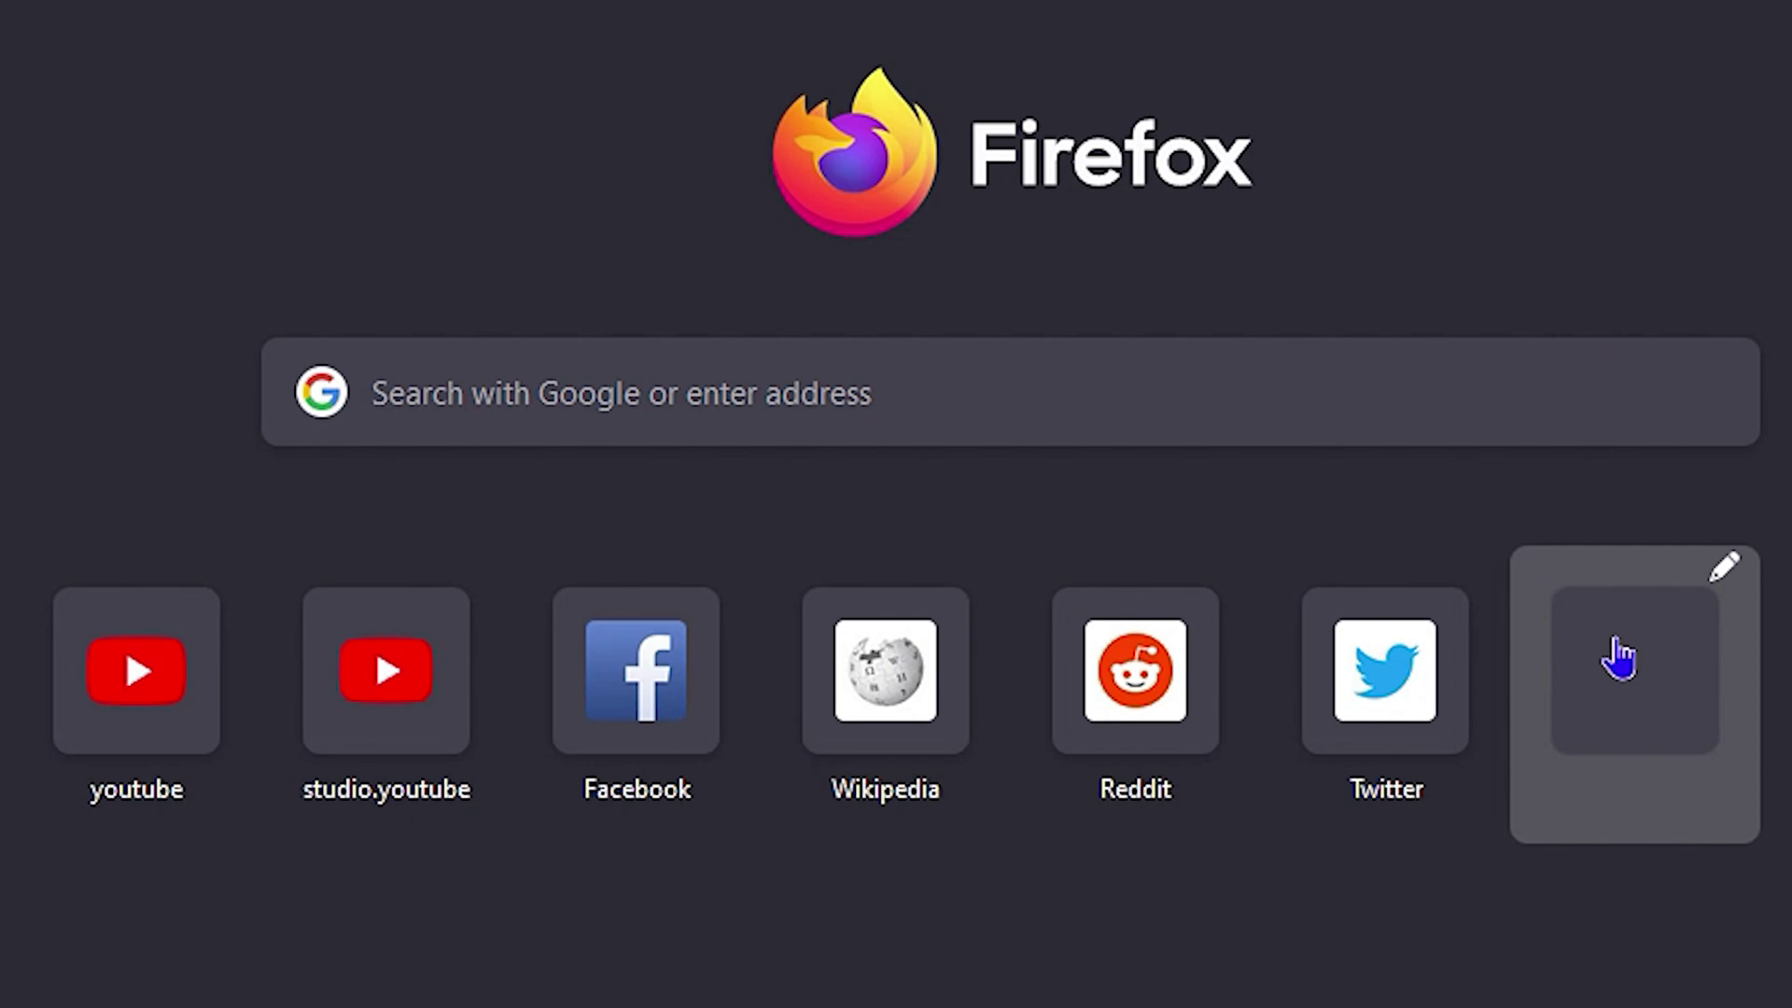
pyautogui.moveTo(1214, 653)
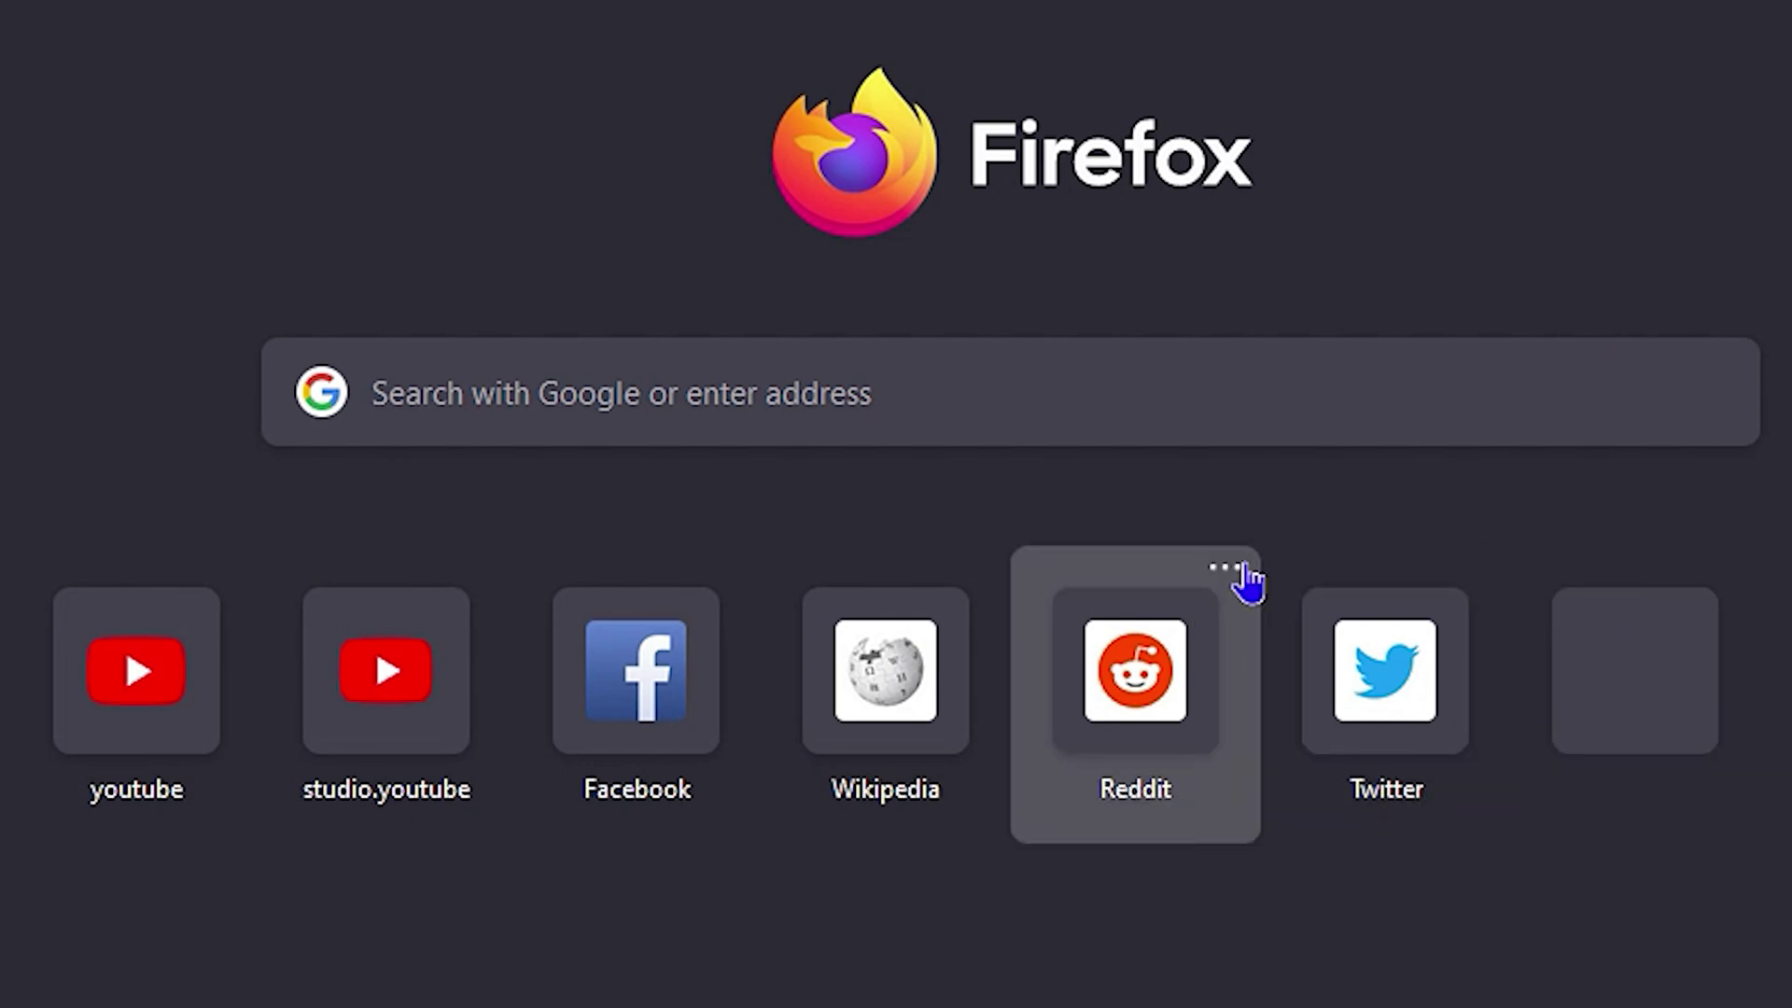
pyautogui.click(1241, 569)
pyautogui.click(1316, 885)
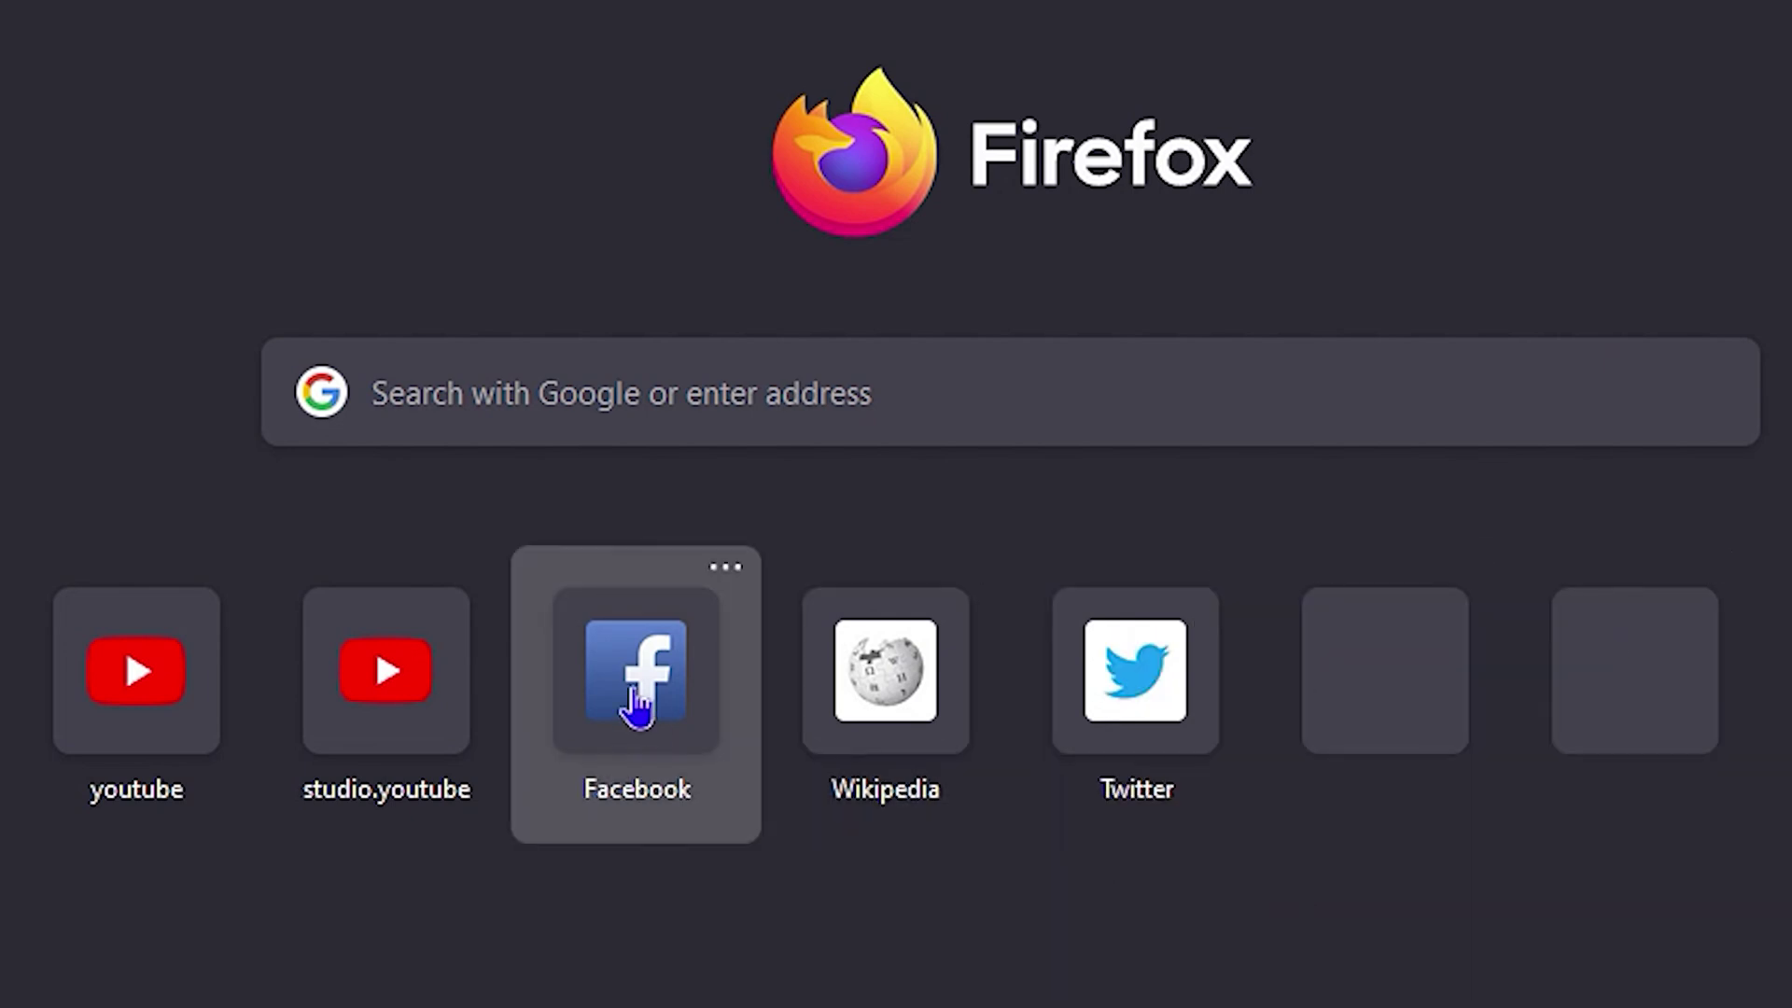
pyautogui.click(975, 568)
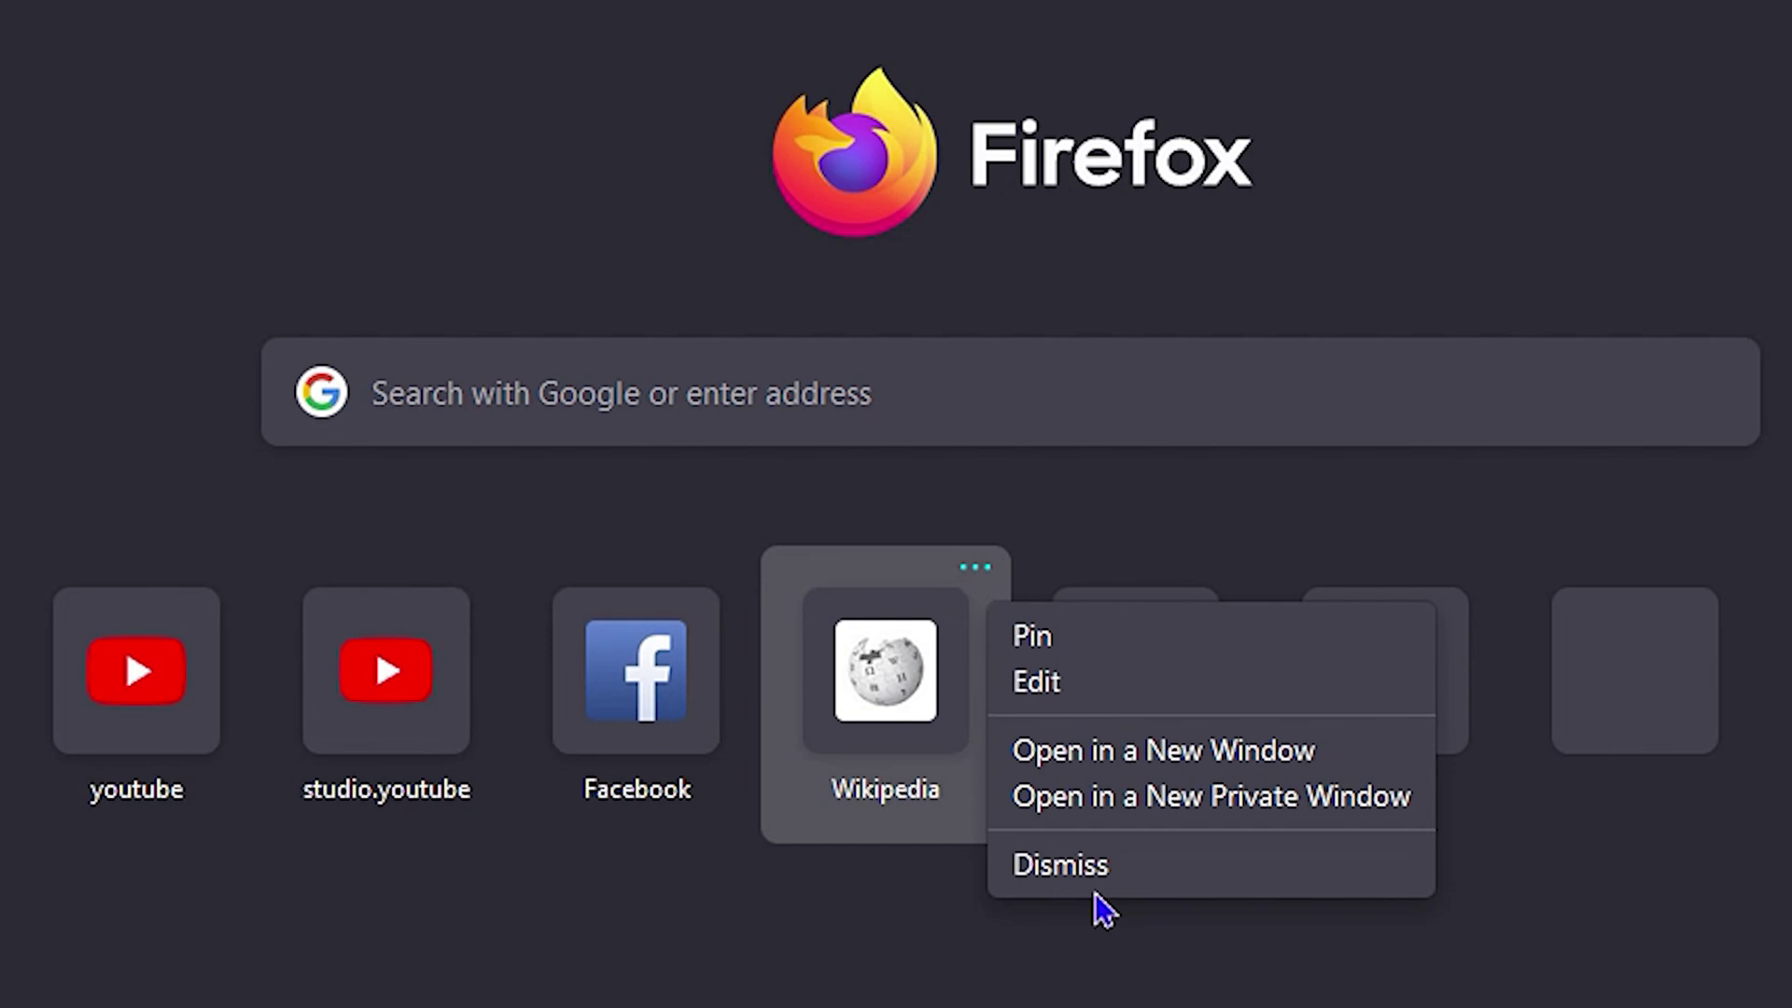
pyautogui.click(1071, 859)
pyautogui.moveTo(1157, 624)
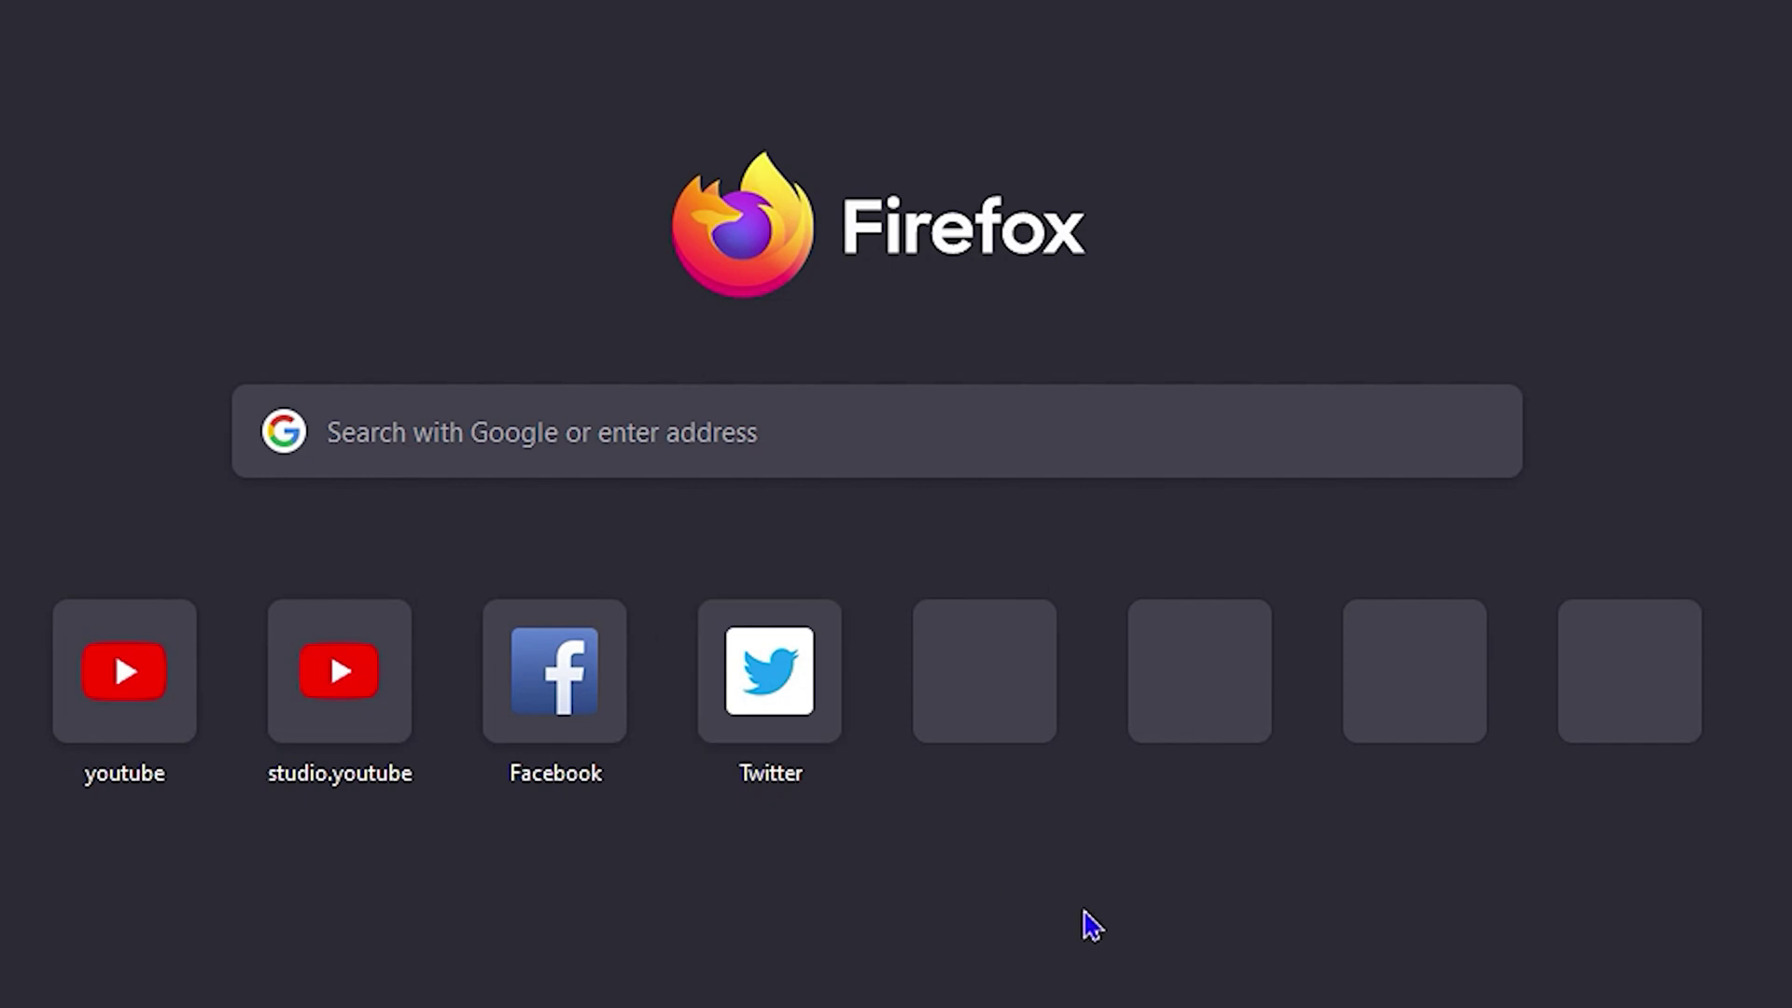
pyautogui.moveTo(1083, 621)
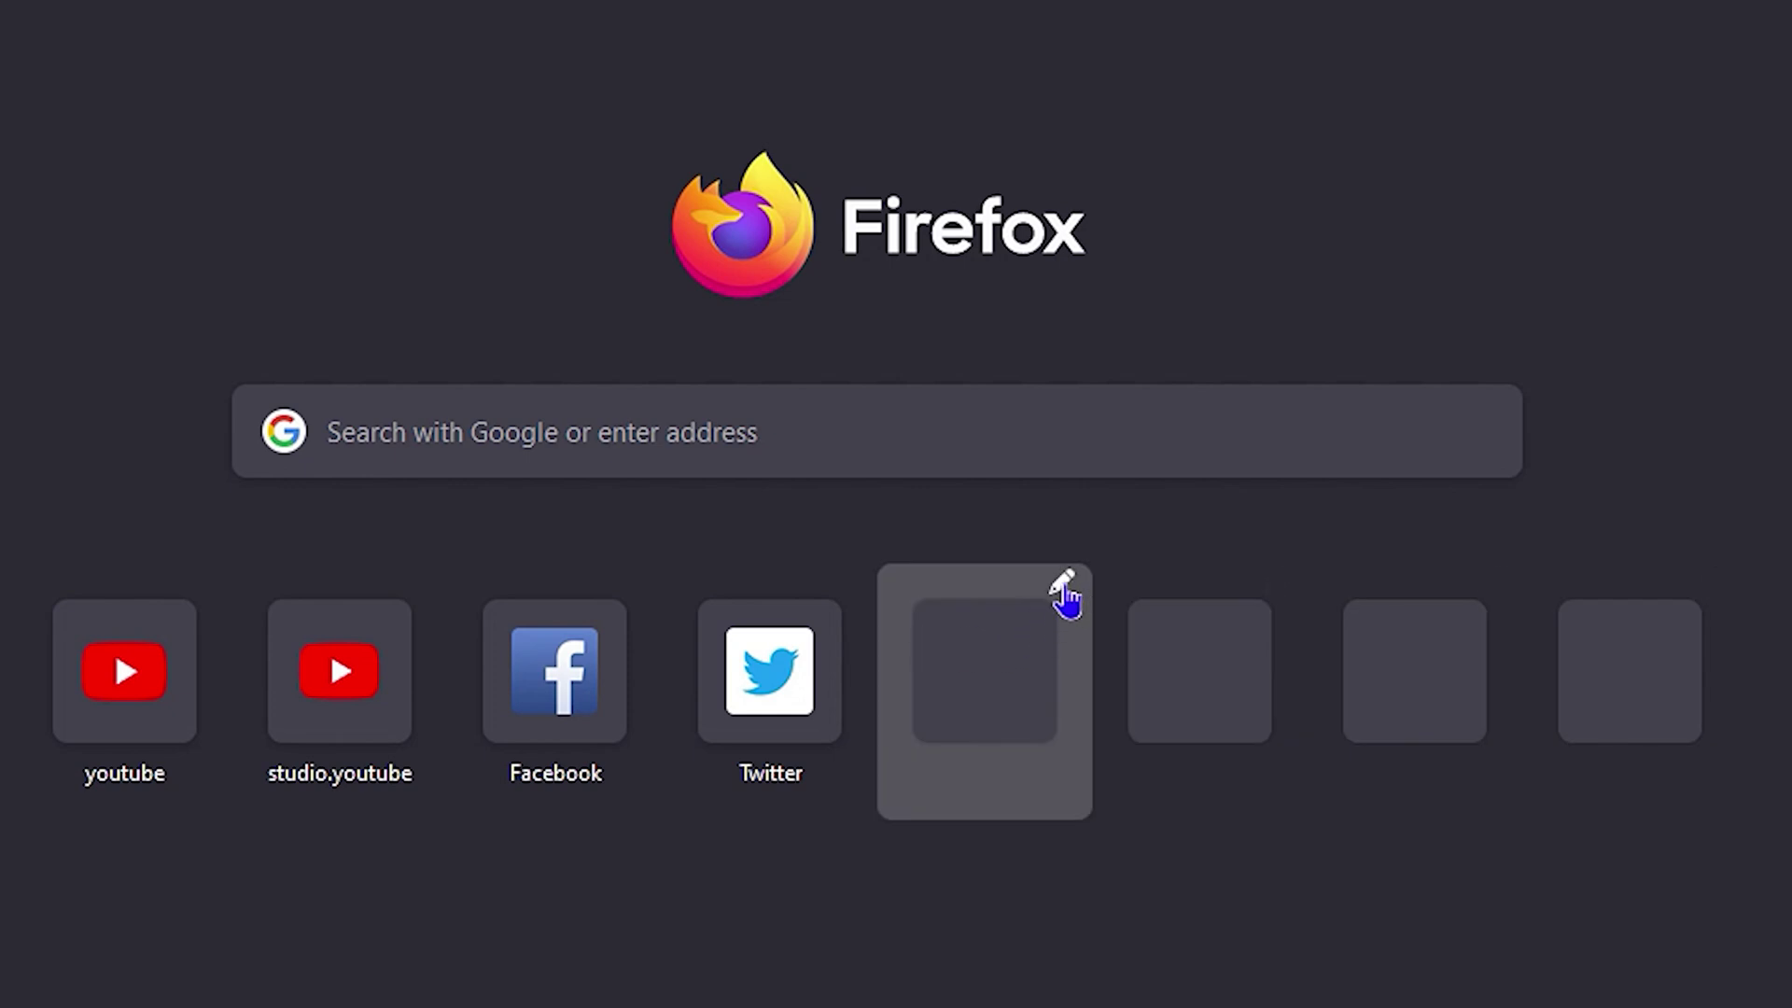
pyautogui.click(1066, 598)
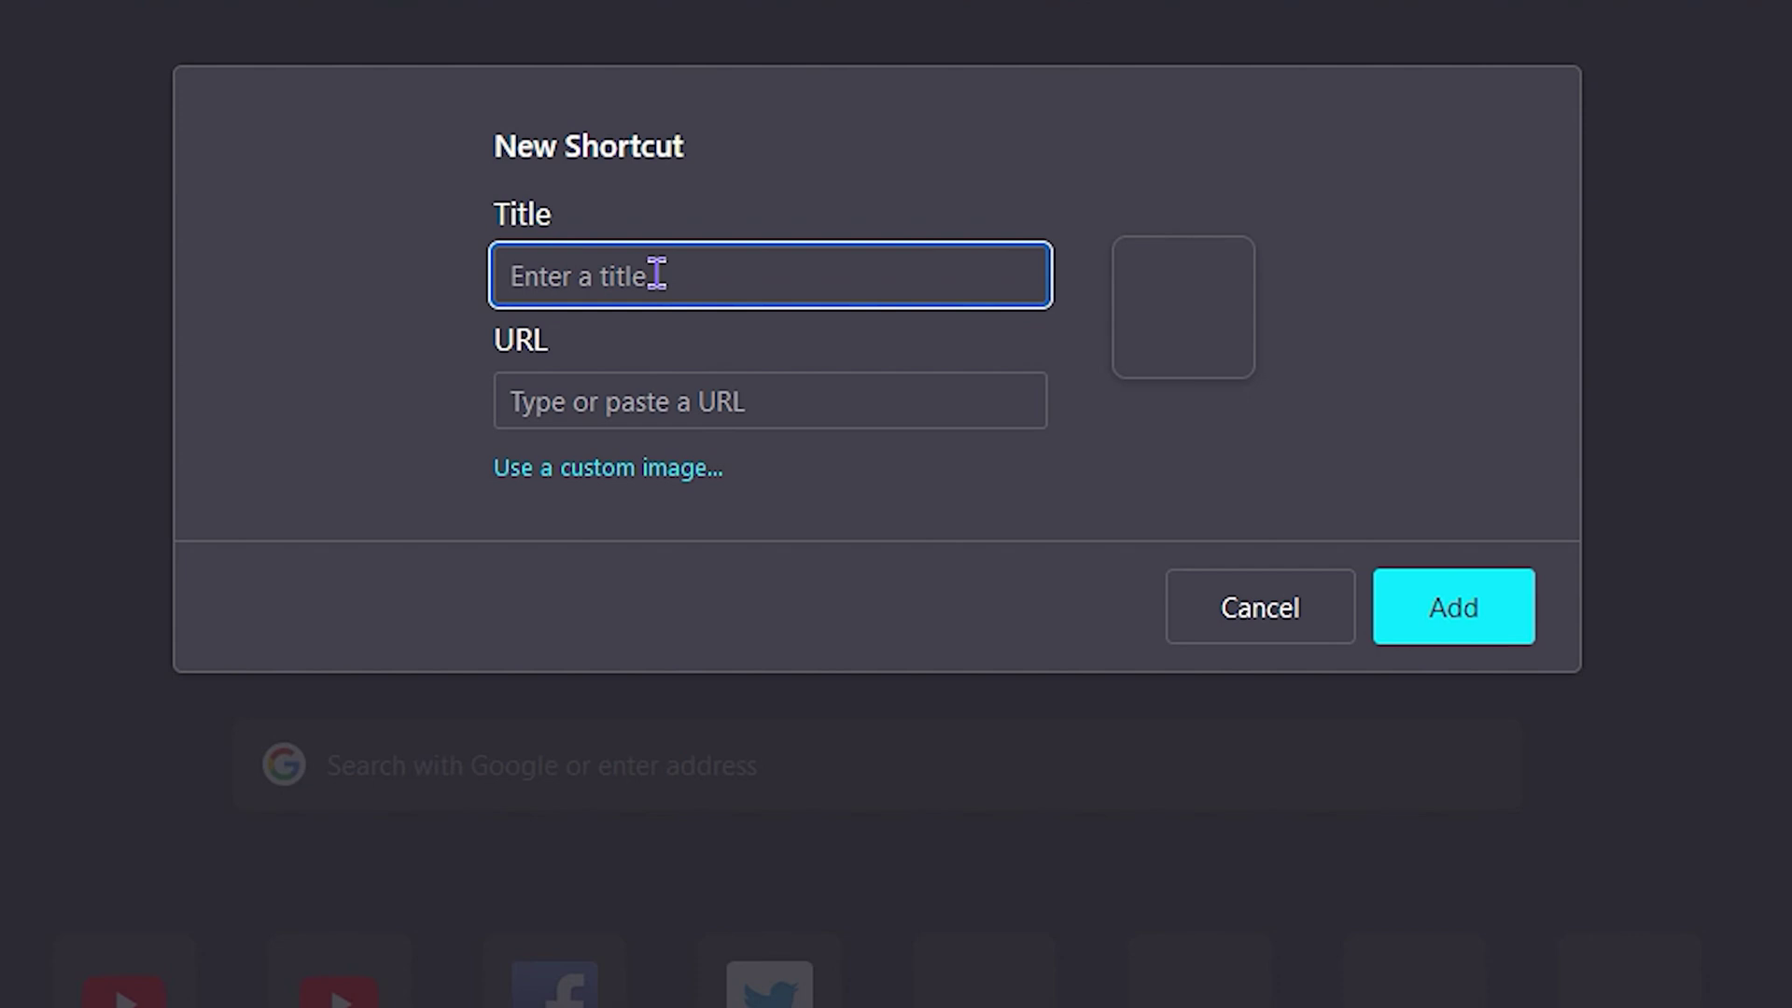
pyautogui.write('Google')
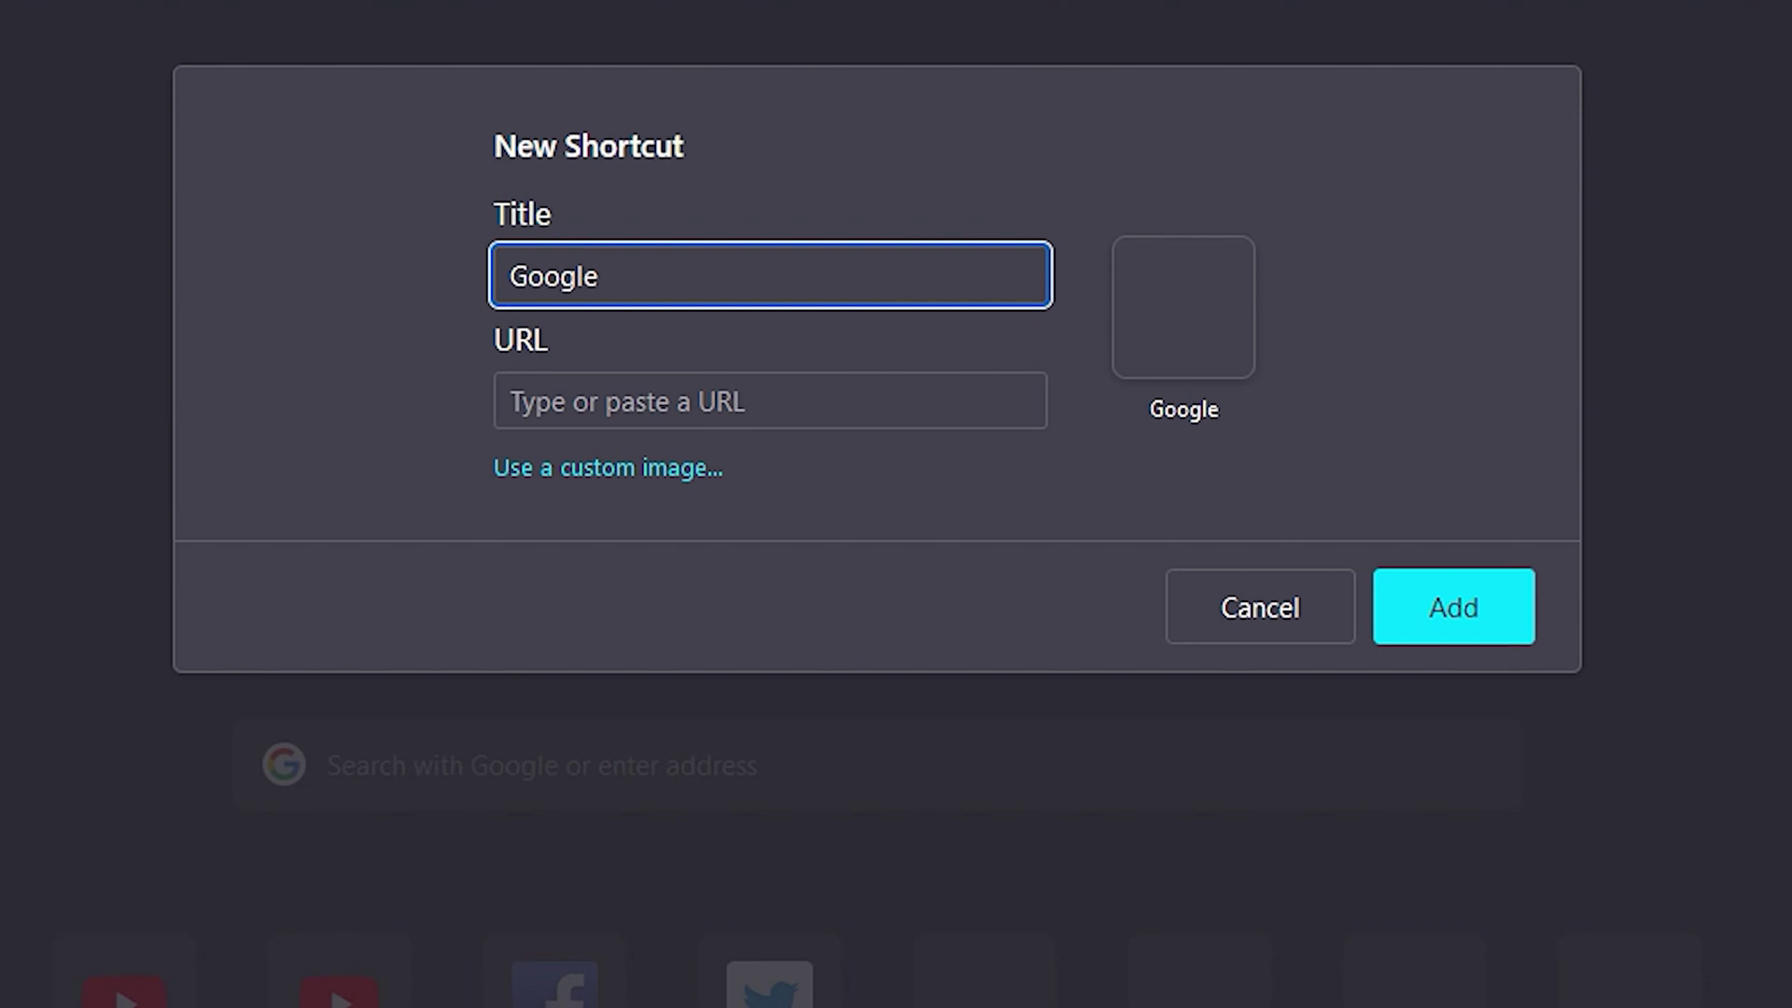
pyautogui.click(630, 396)
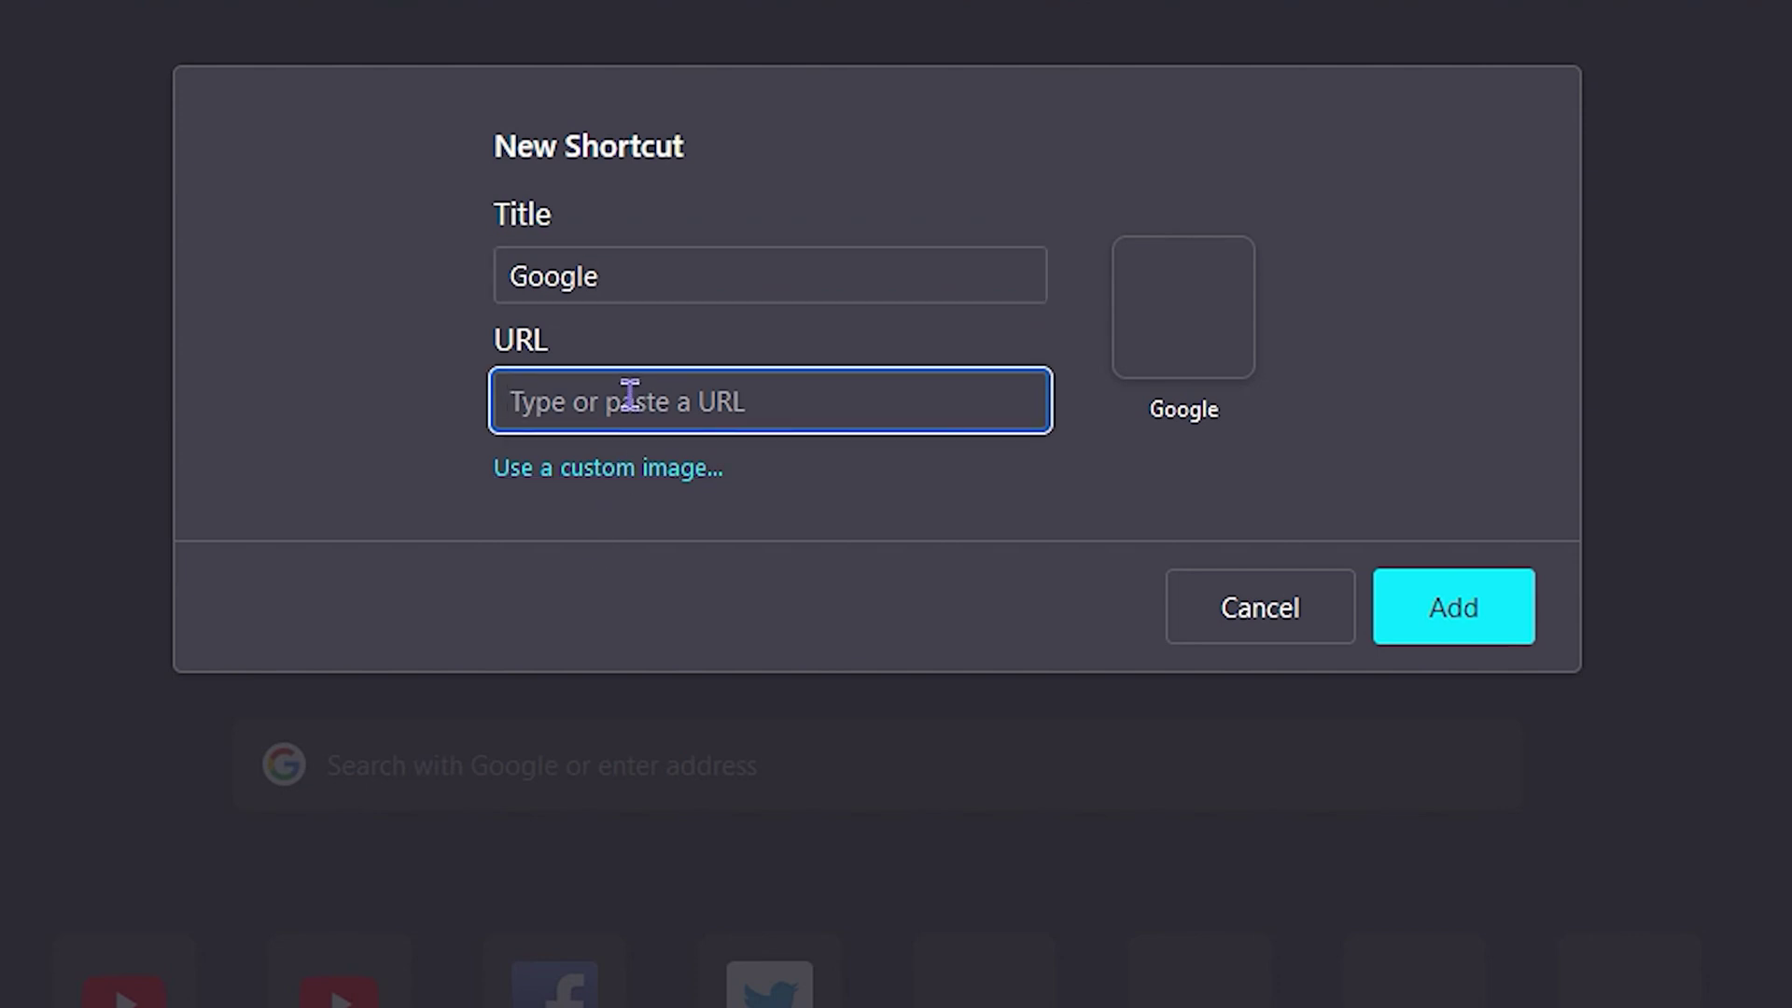
pyautogui.write('www')
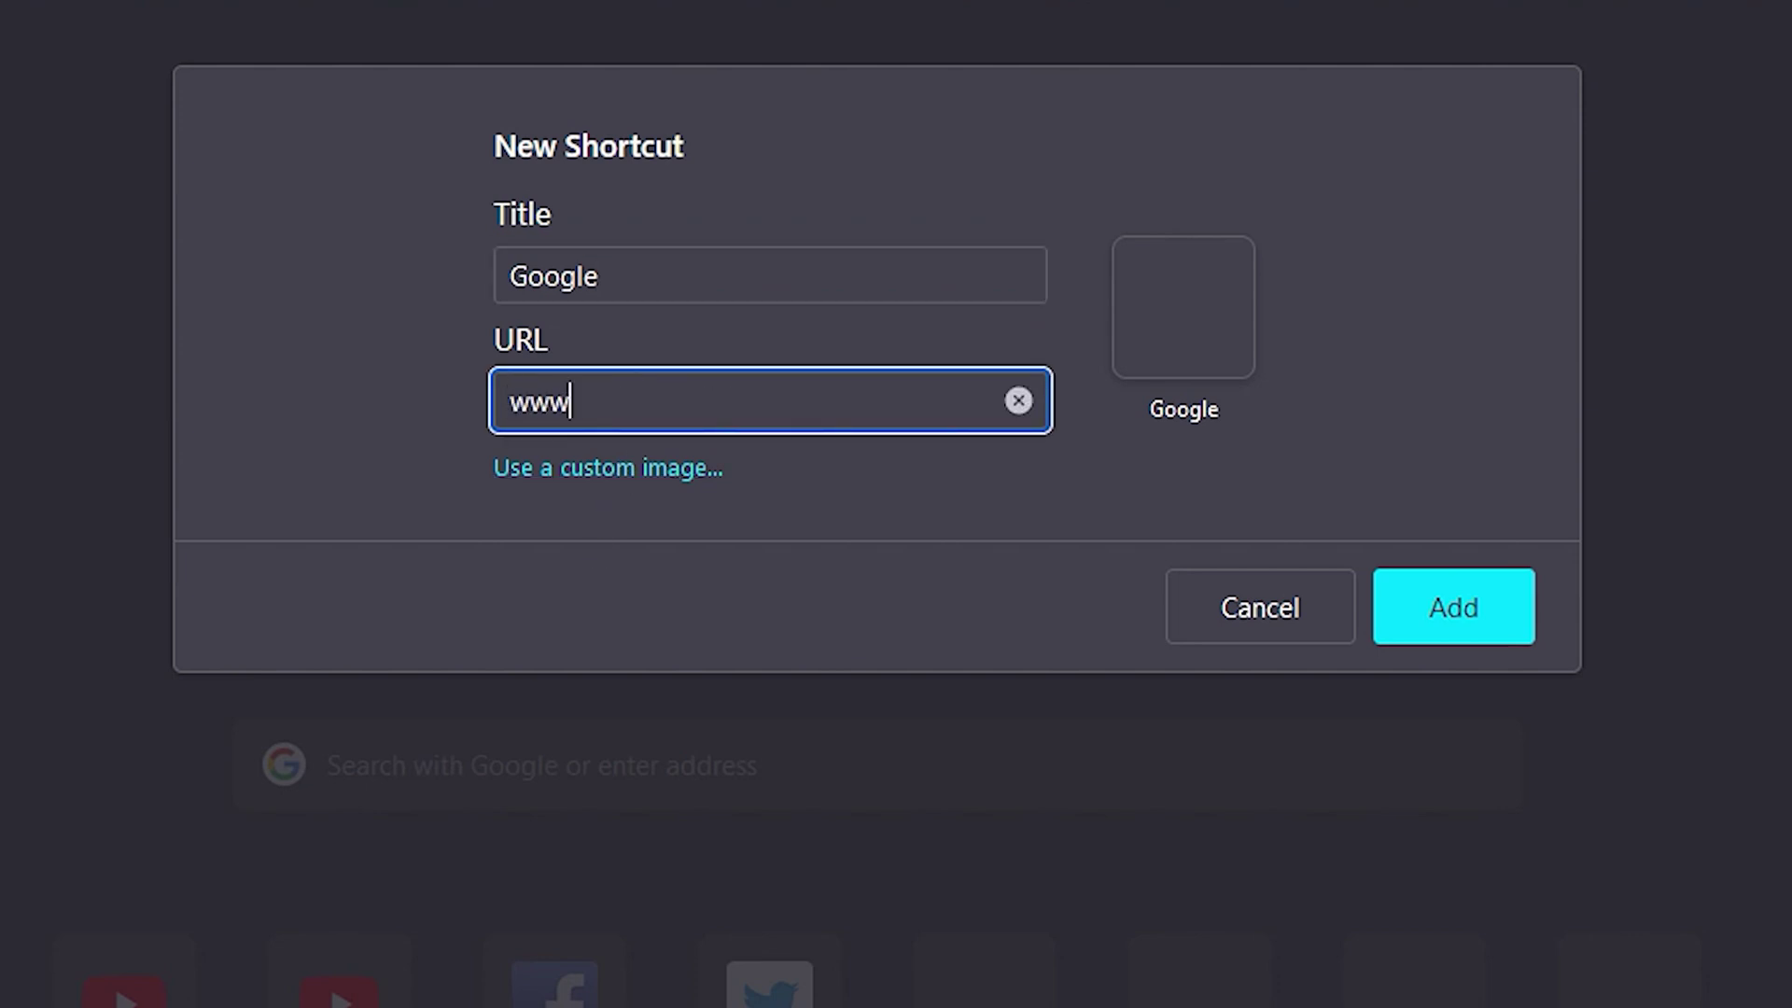
pyautogui.write('.google.com')
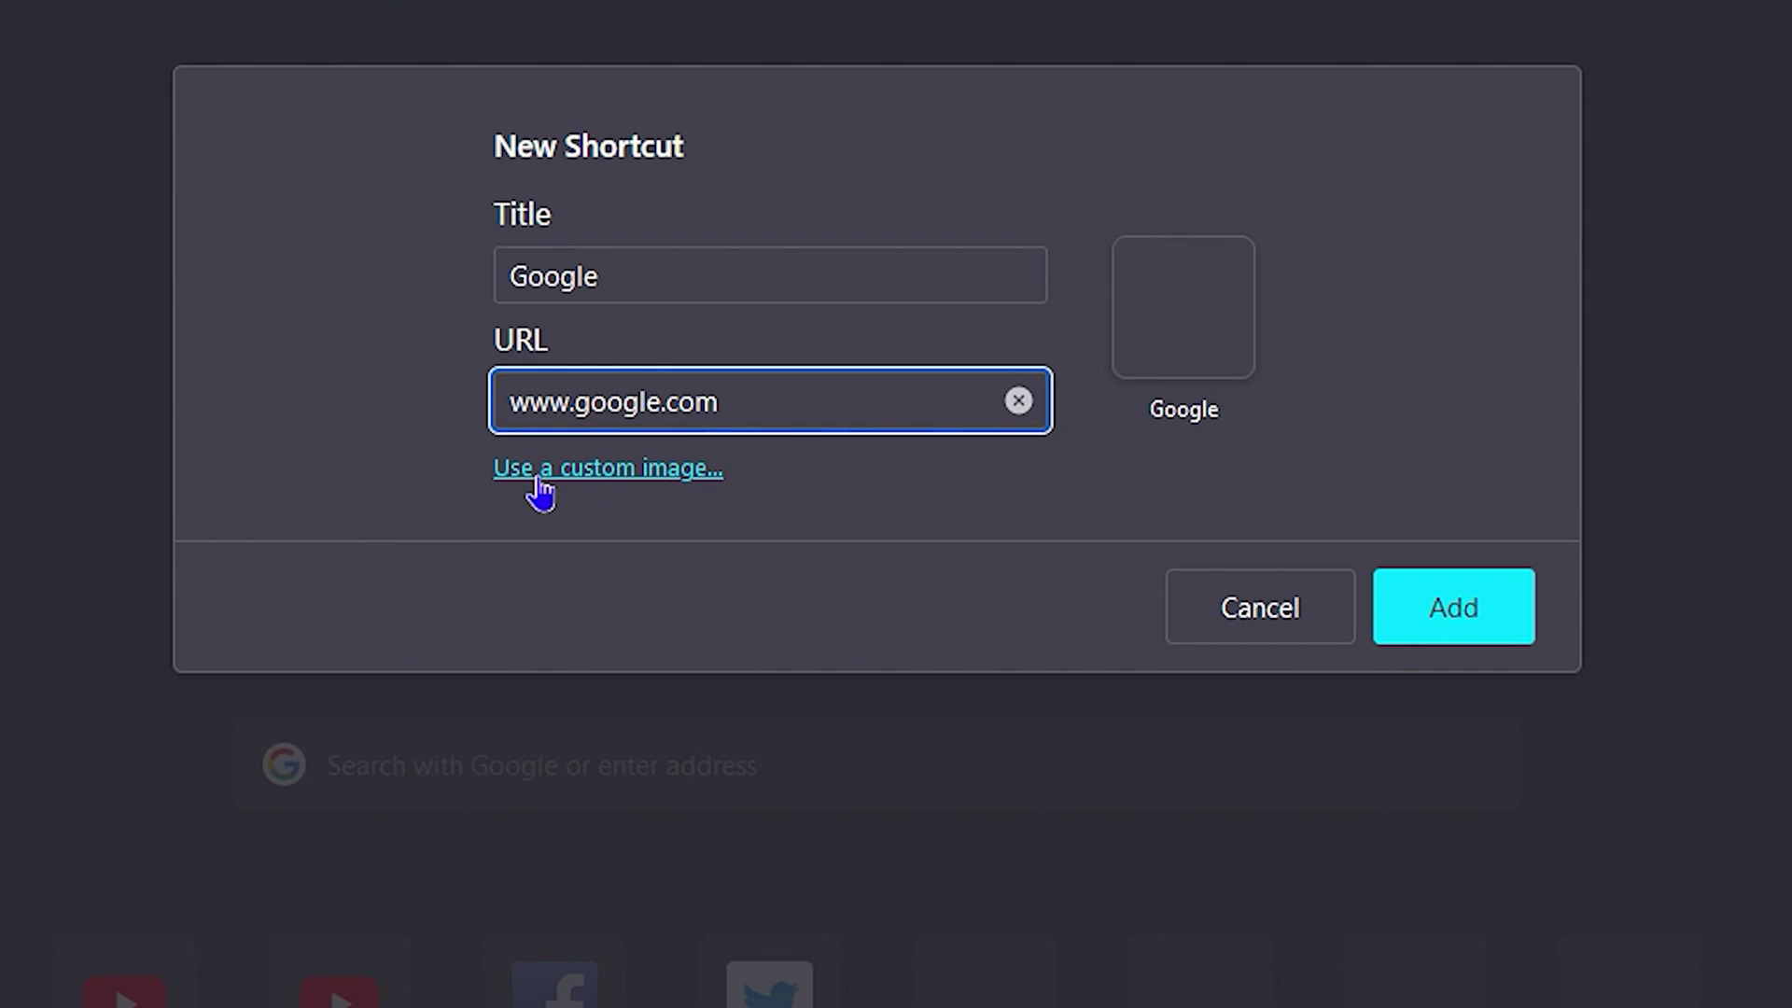
pyautogui.click(605, 476)
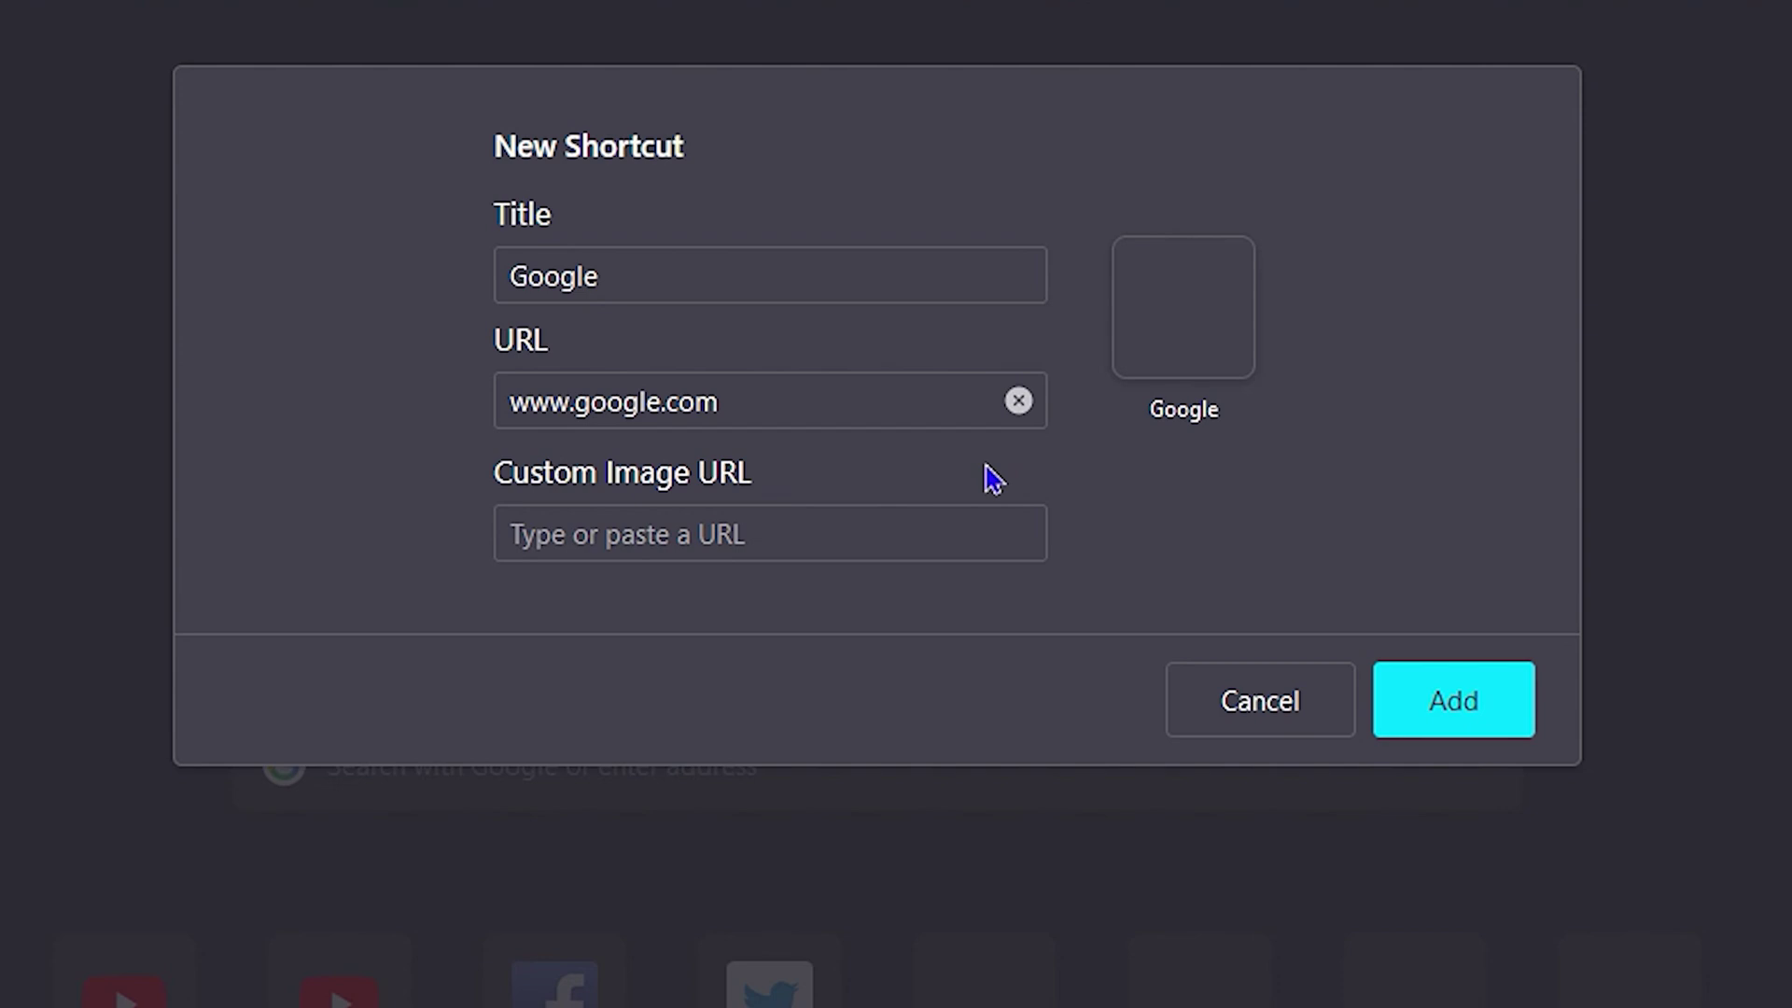
pyautogui.click(1463, 714)
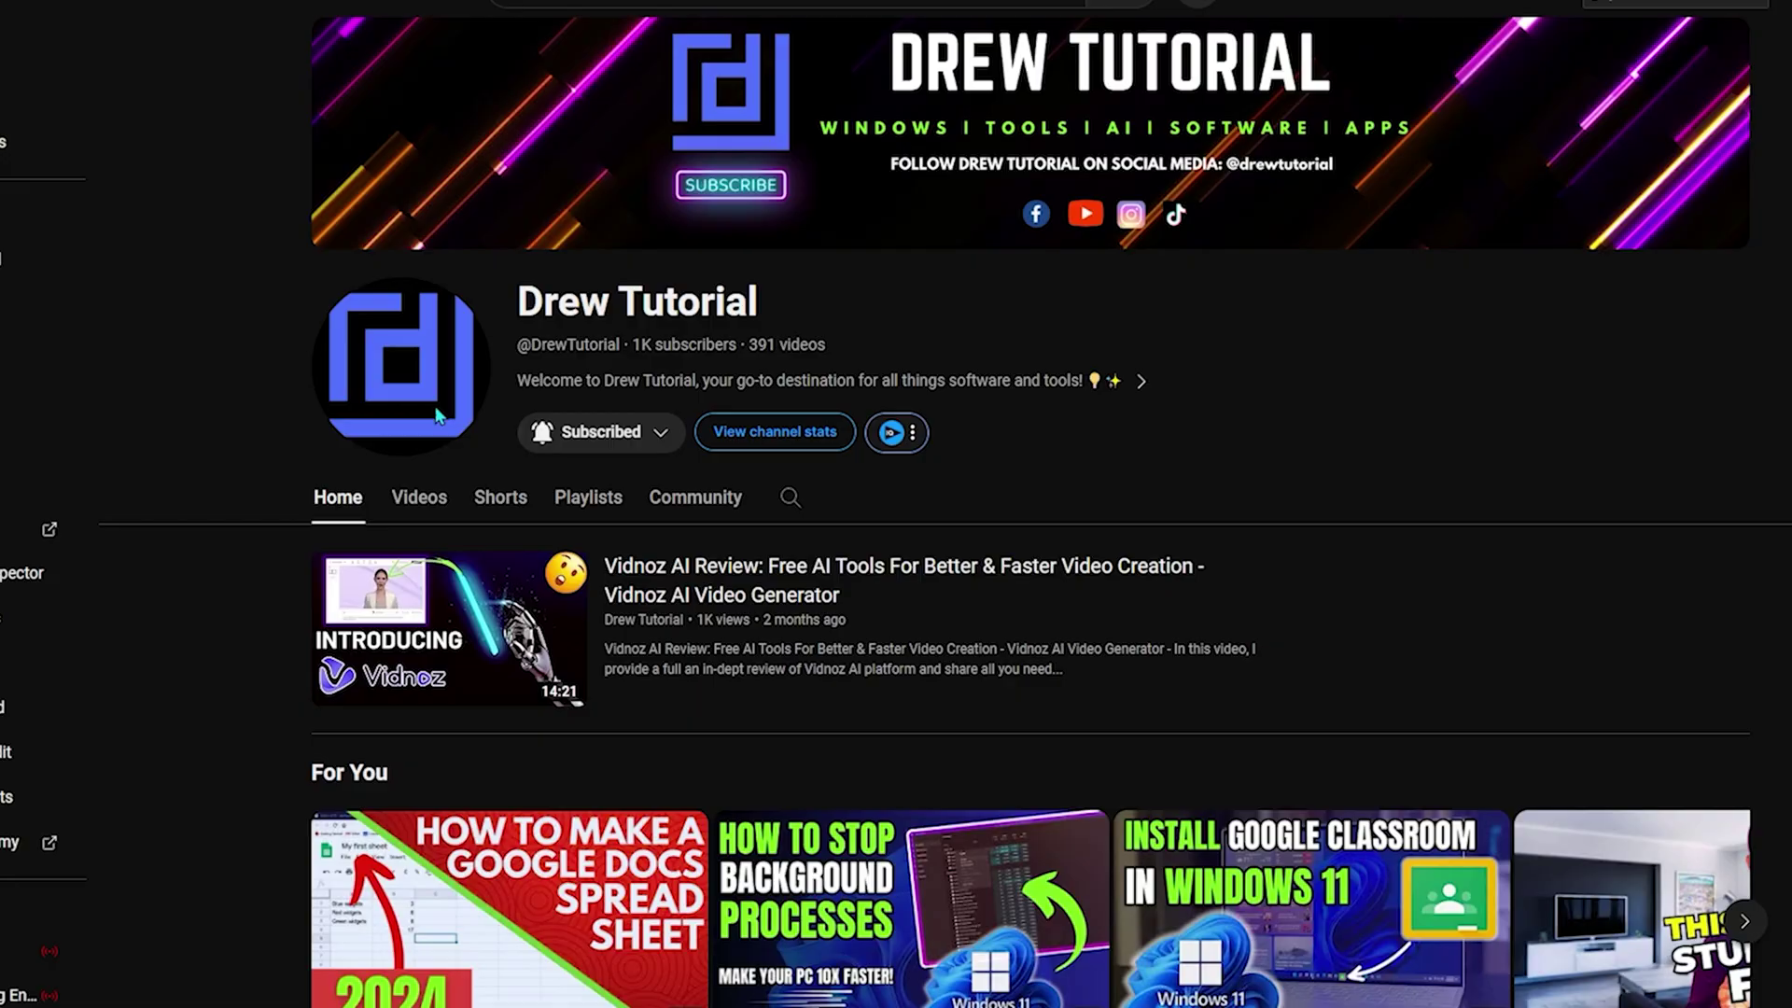
# Browse the channel's Videos listing
pyautogui.scroll(-8, 439, 416)
pyautogui.scroll(8, 438, 415)
pyautogui.click(419, 497)
pyautogui.scroll(-7, 874, 661)
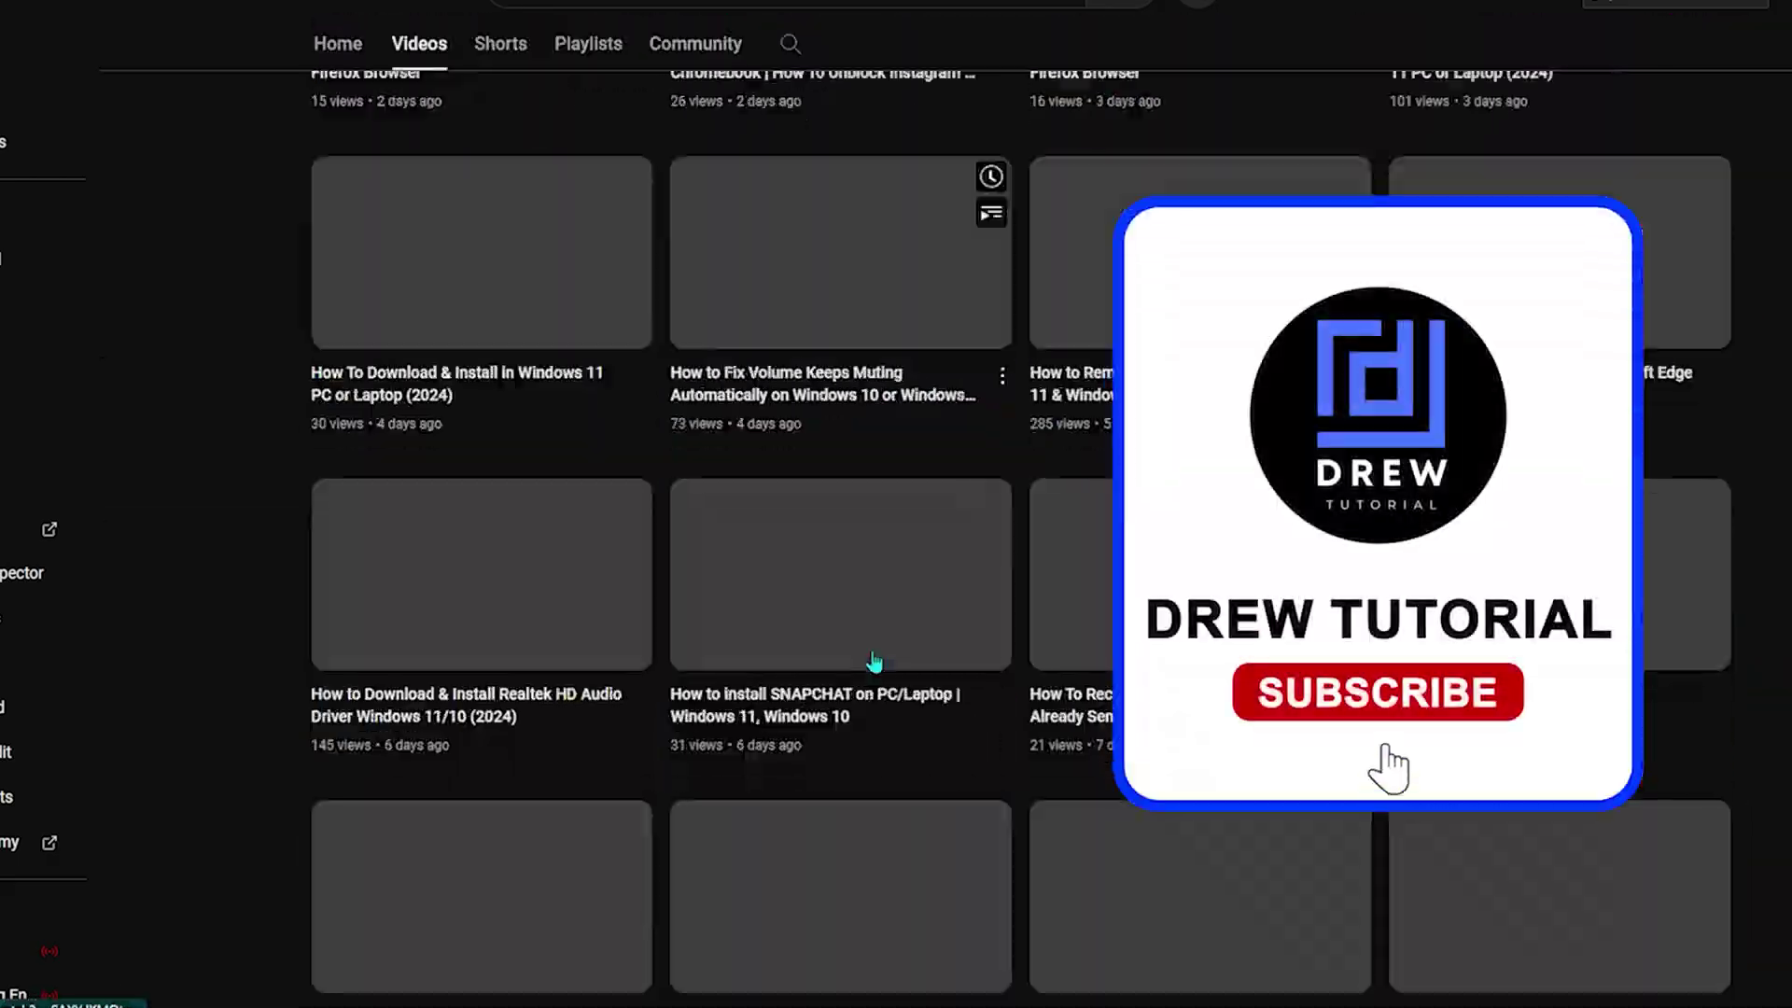
pyautogui.scroll(-20, 874, 661)
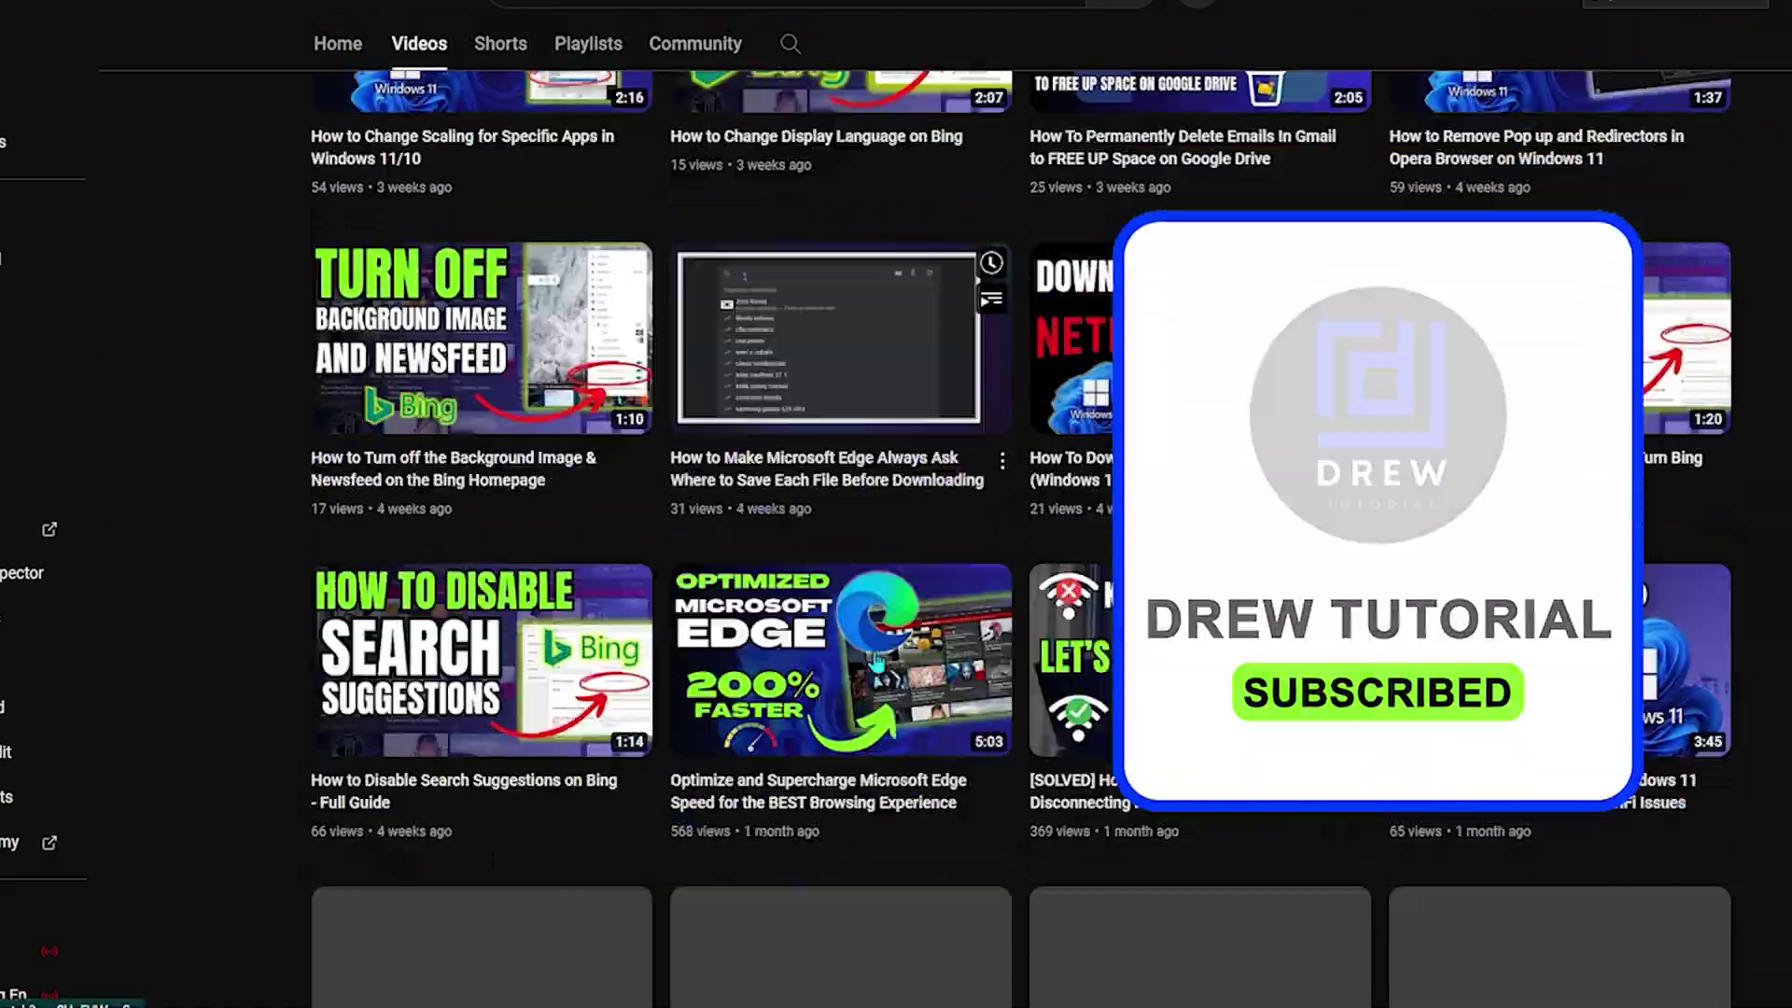
pyautogui.scroll(20, 878, 661)
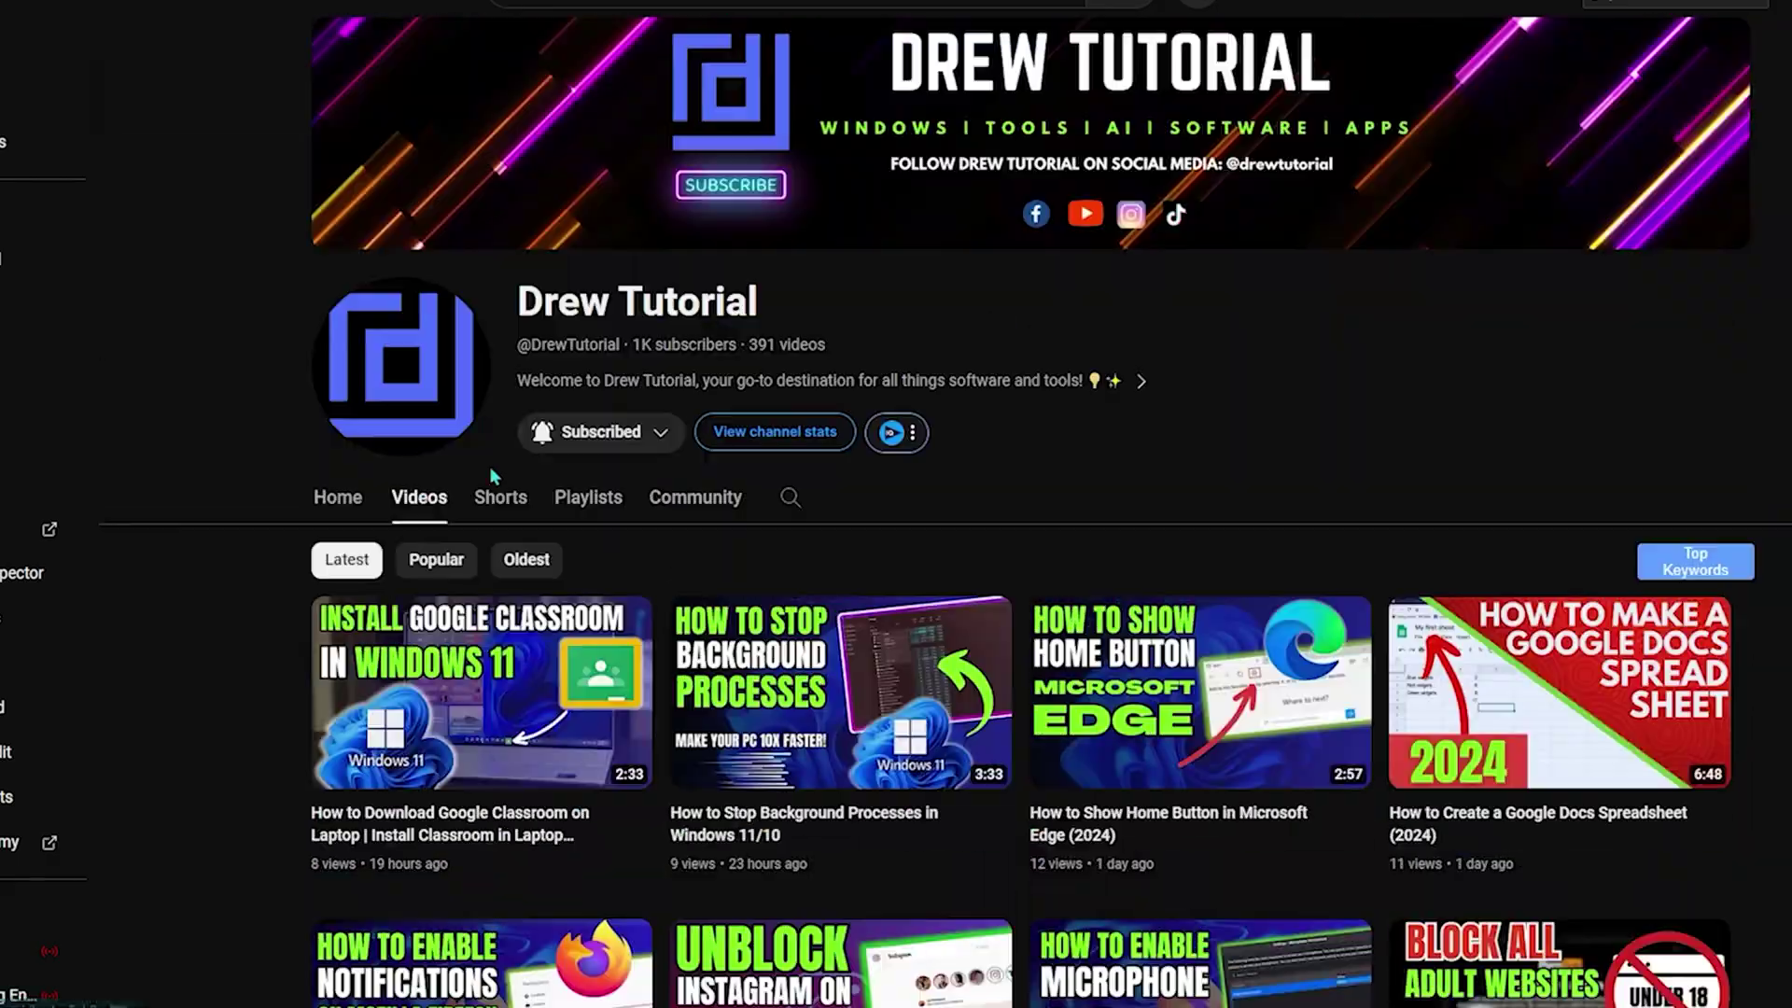
# Switch to the channel's Shorts and scroll through the short videos
pyautogui.click(501, 496)
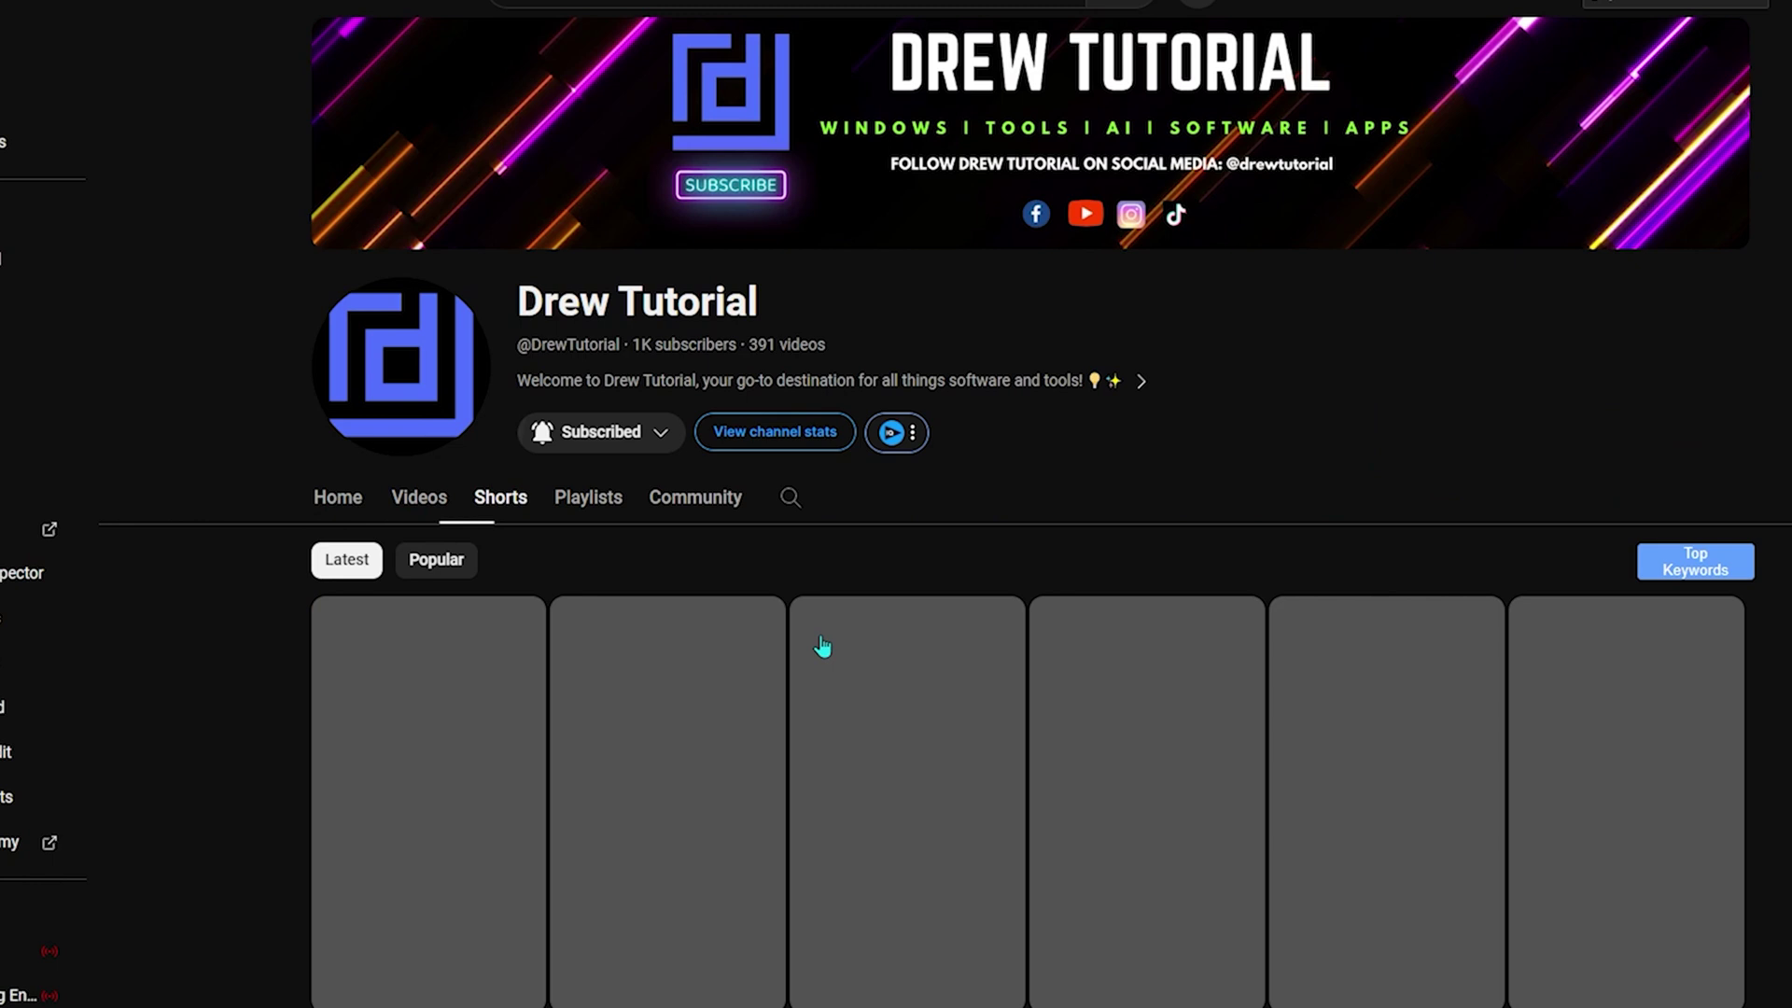
pyautogui.scroll(-20, 823, 645)
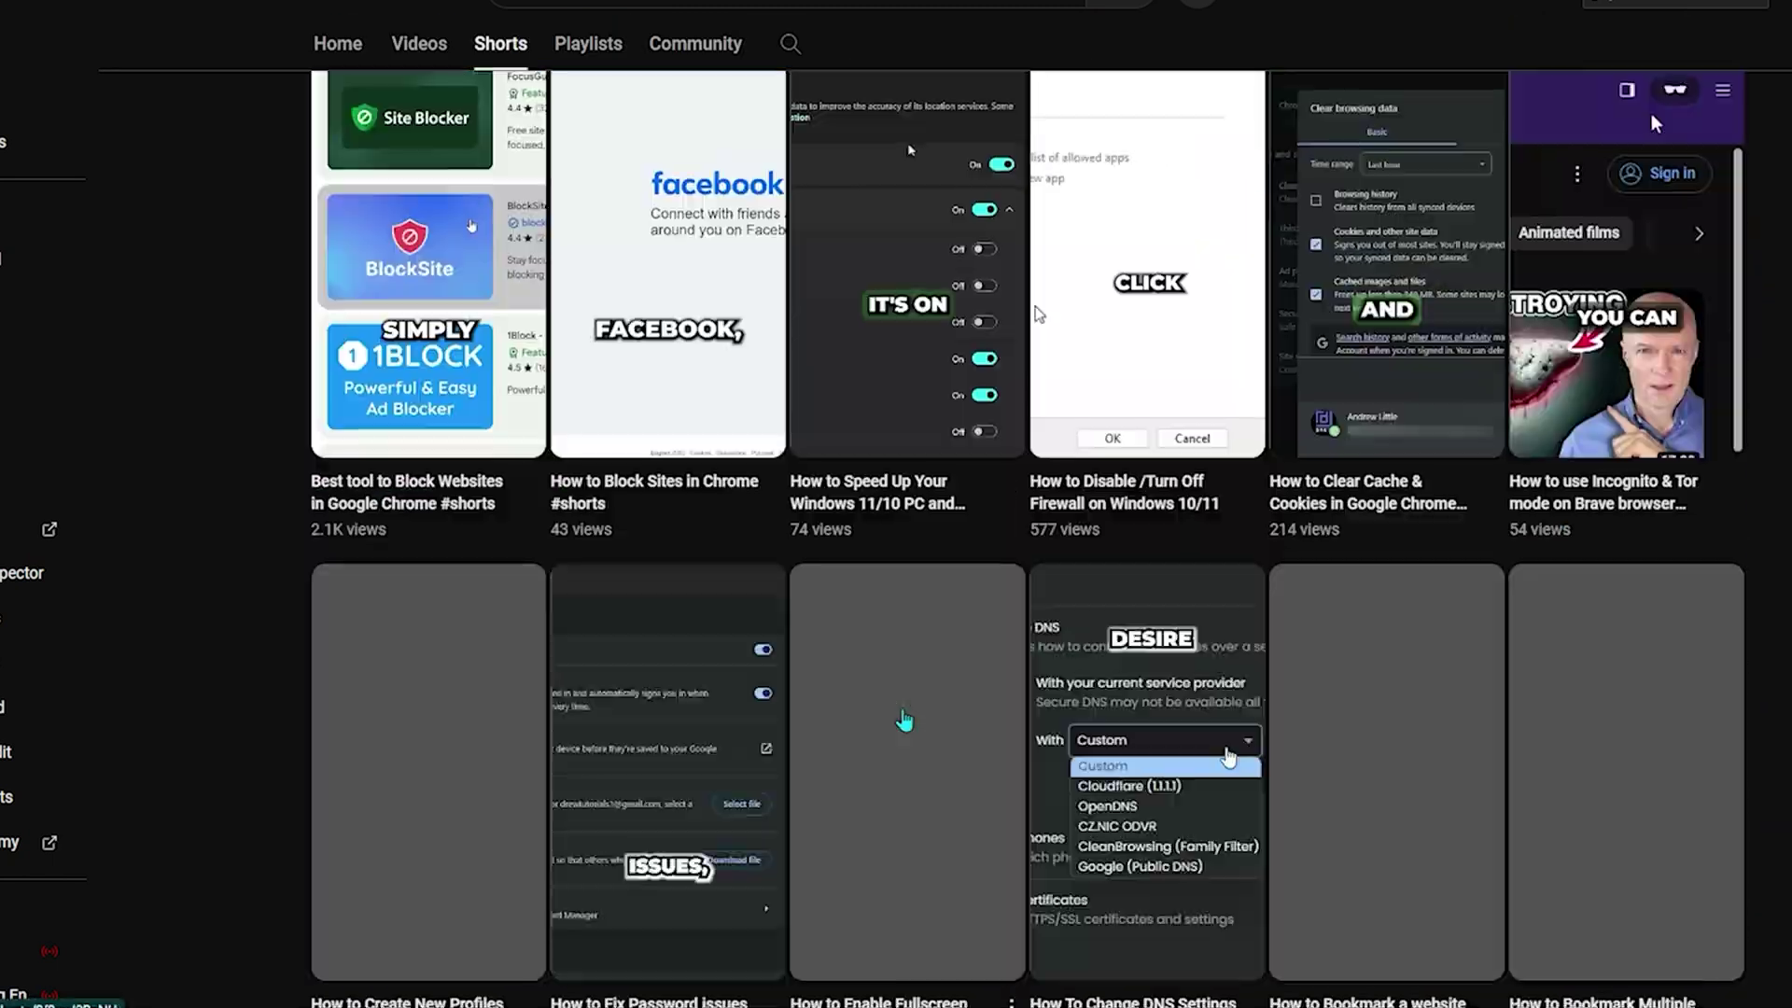
pyautogui.scroll(-20, 904, 720)
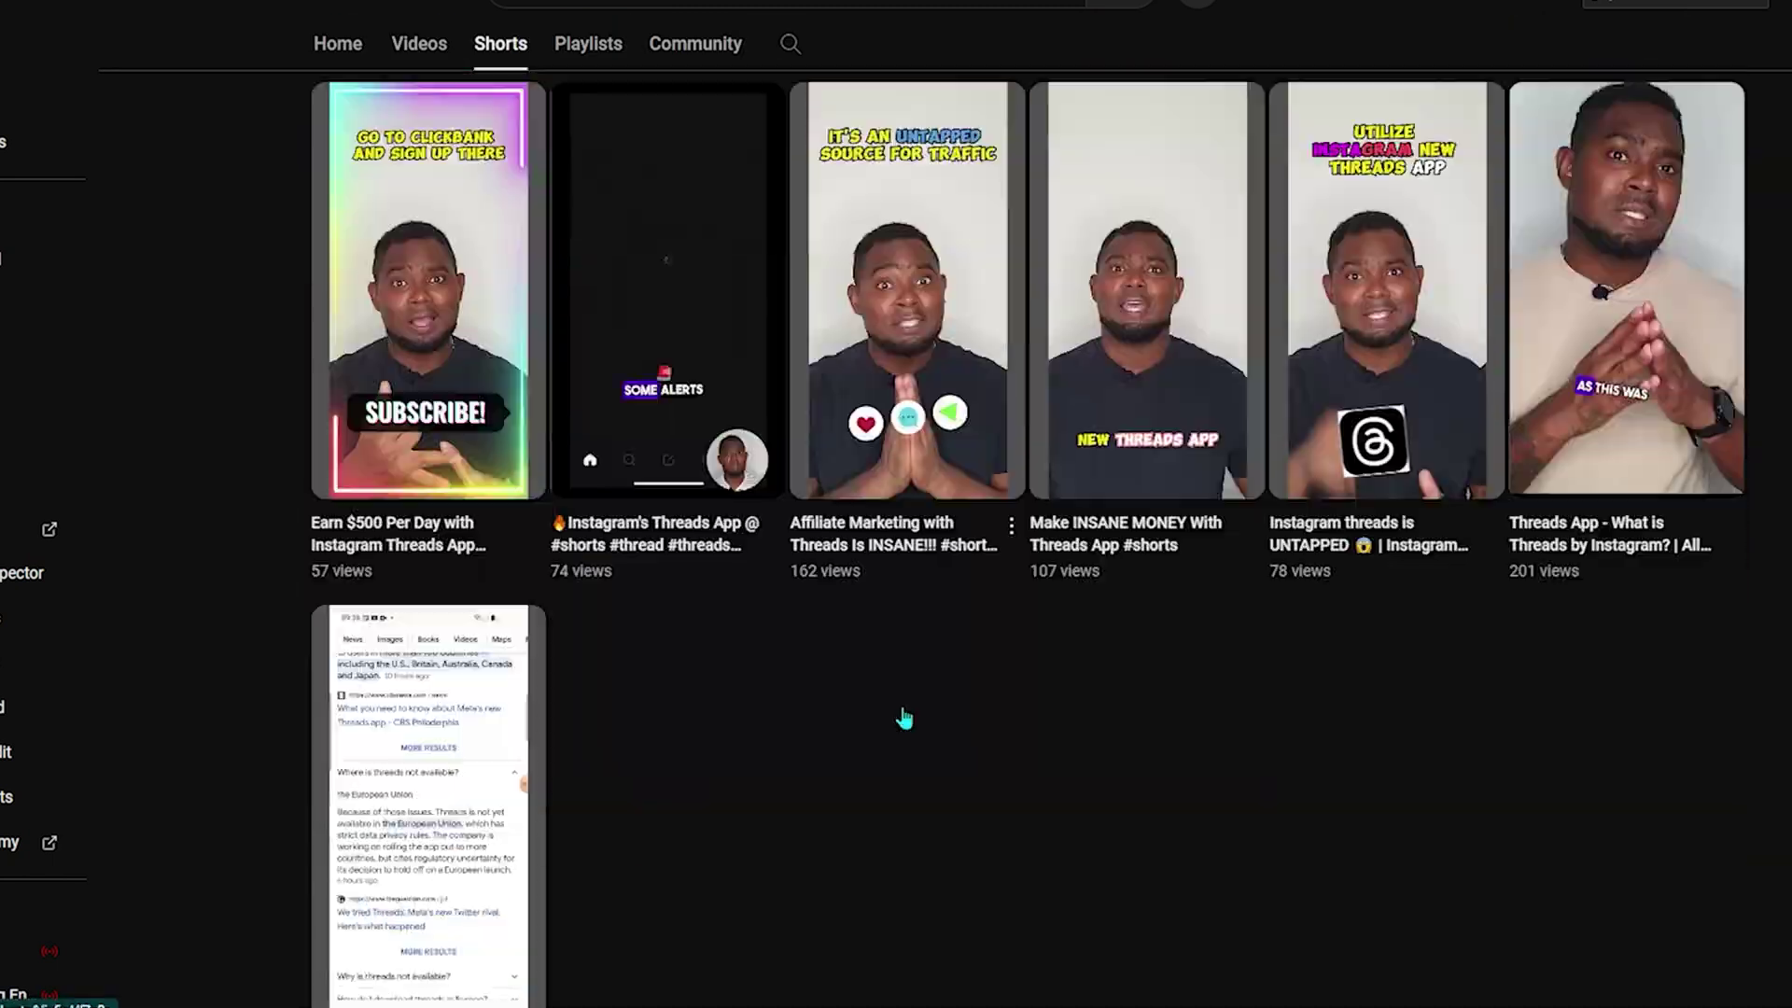
pyautogui.scroll(20, 904, 719)
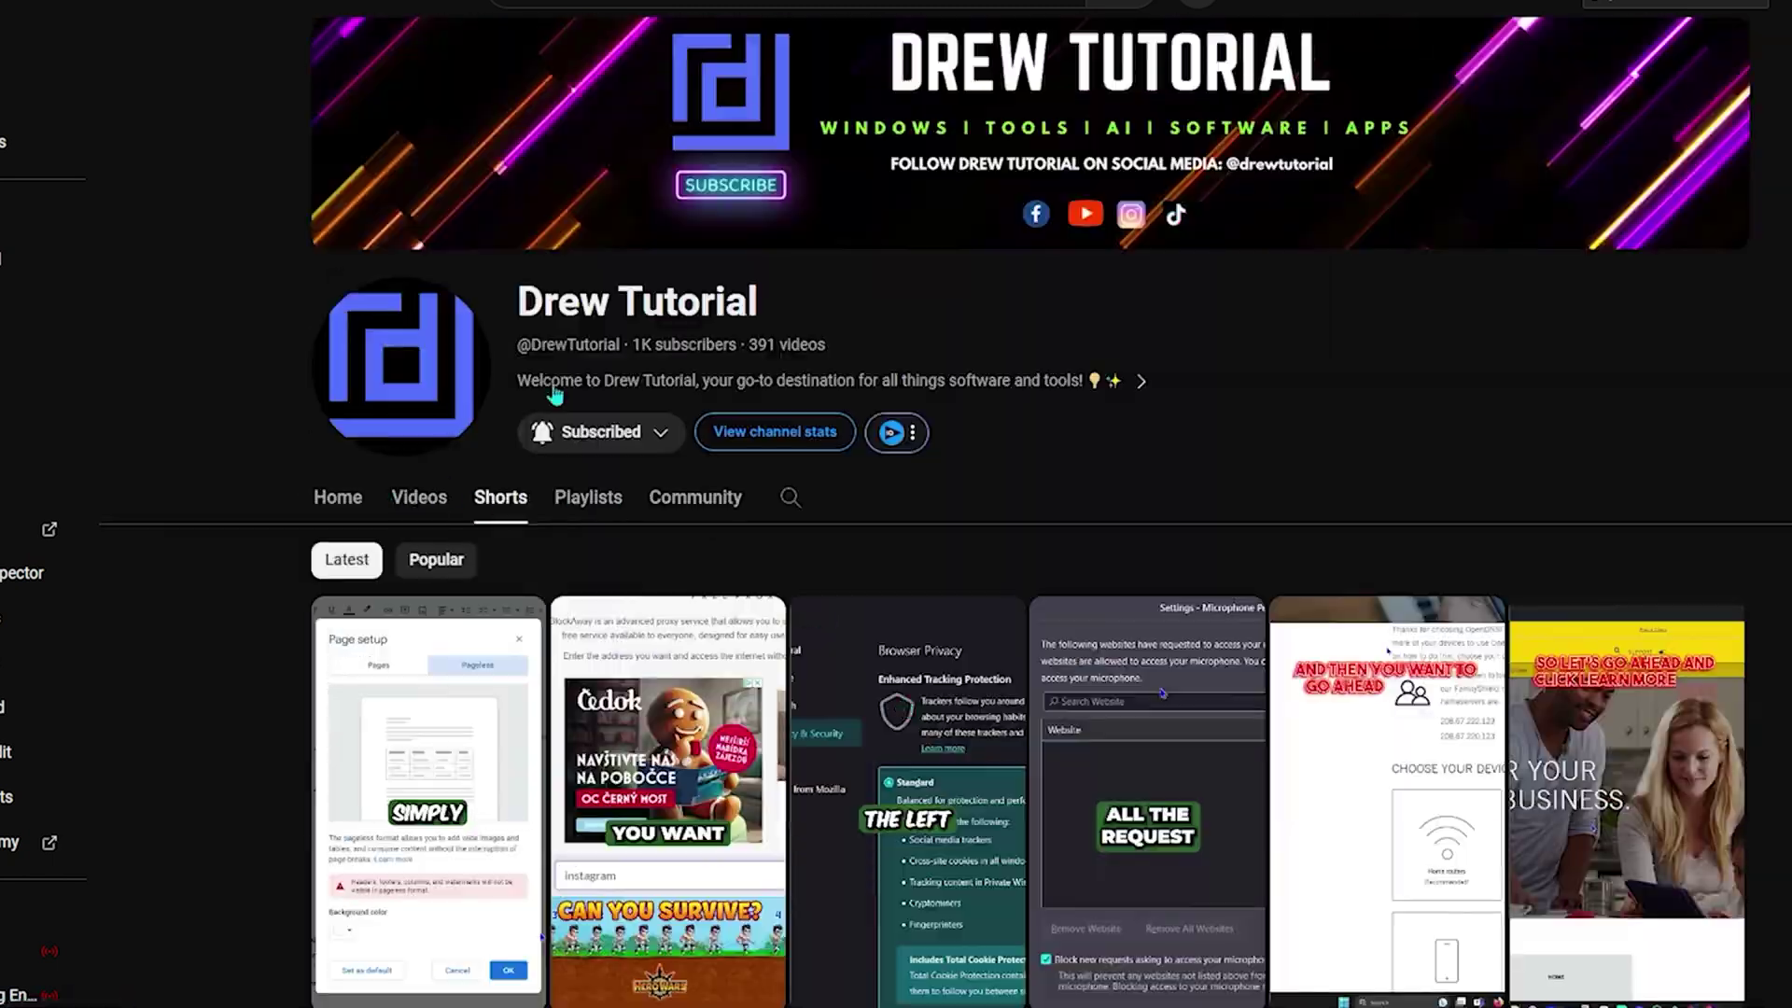